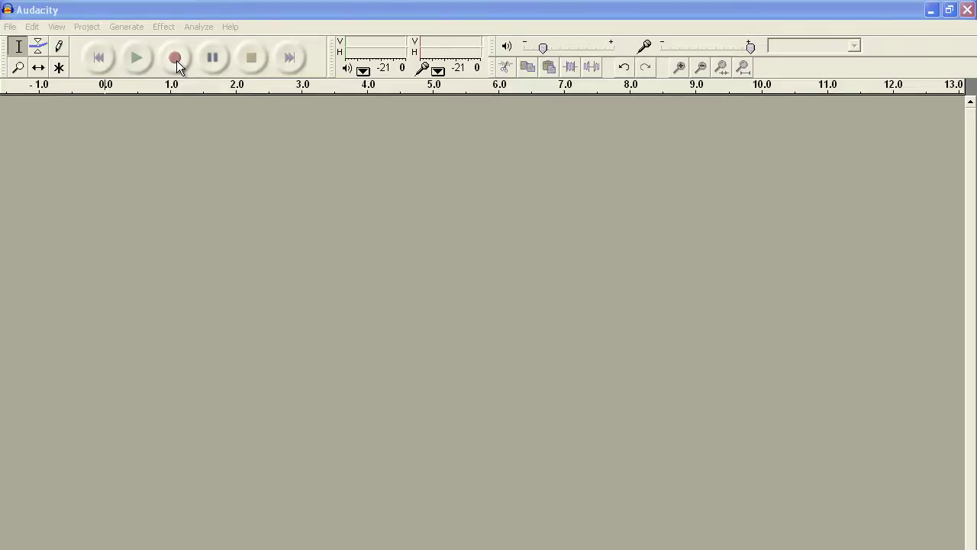
Step: Record a mono voice clip about 9 seconds long on a new audio track
left_click(177, 61)
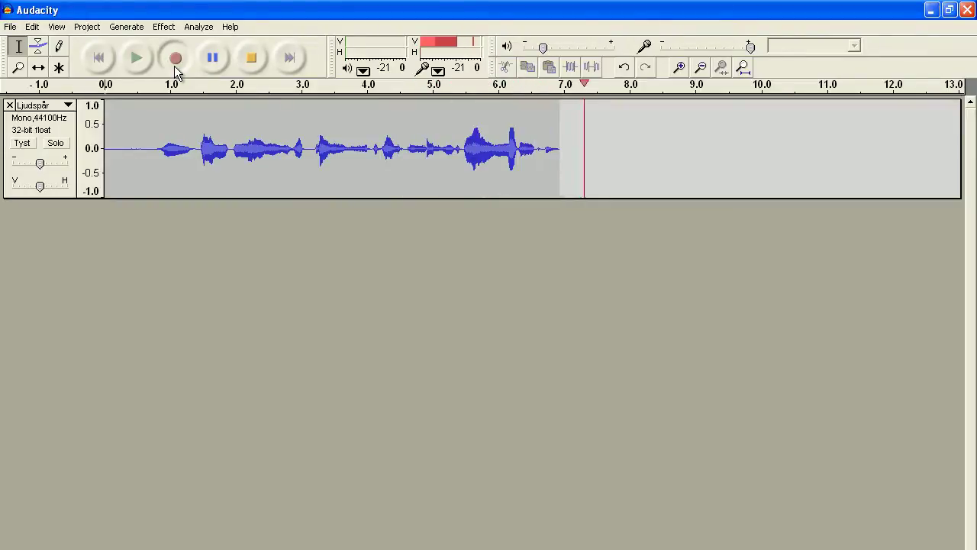
left_click(262, 57)
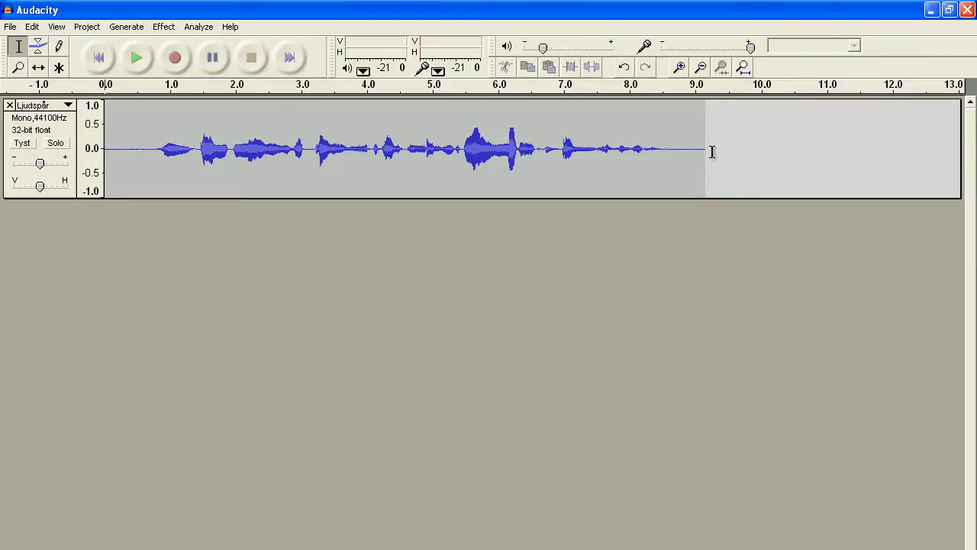
Step: Delete the silence before the first sound and after the last sound, leaving a clip about 8 seconds long
left_click_drag(717, 148, 646, 164)
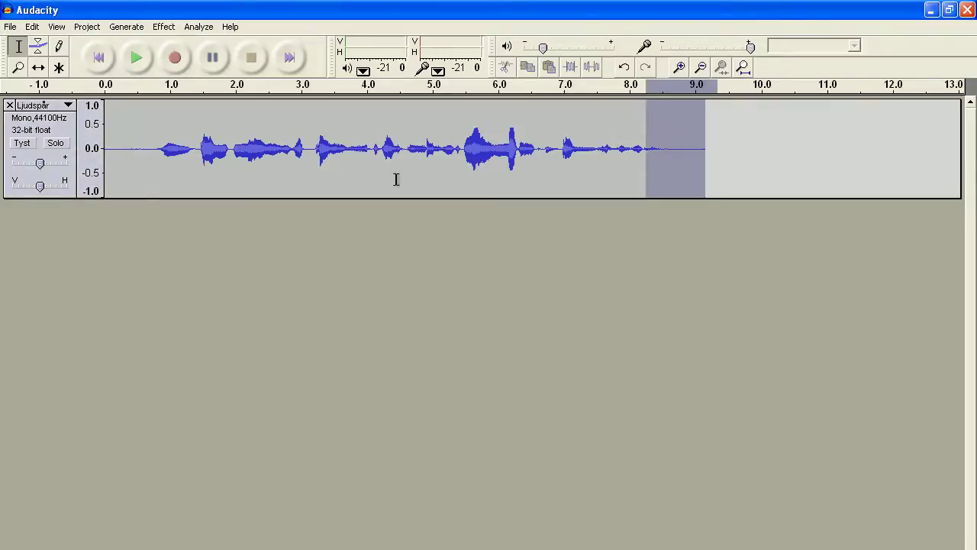
key("ctrl+a")
left_click(151, 143)
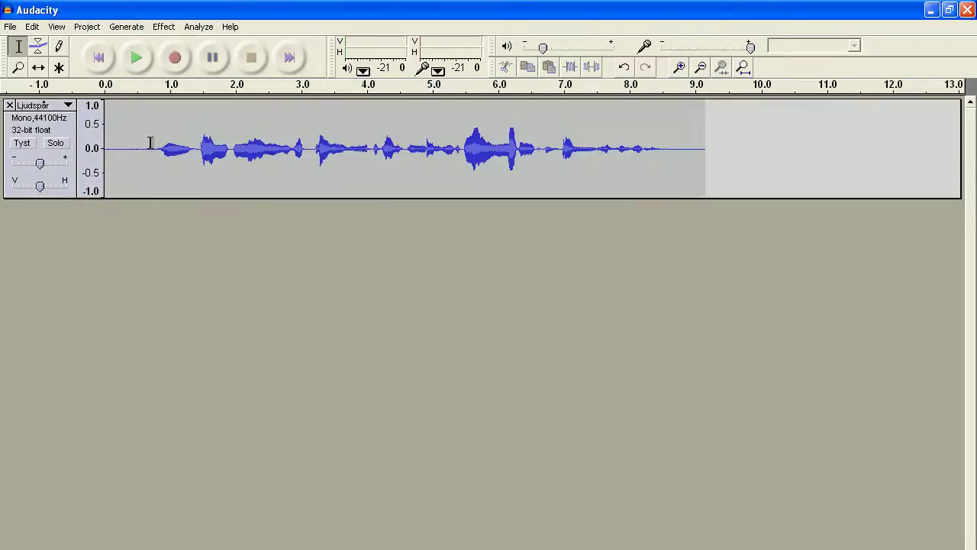
key("shift+Home")
key("Delete")
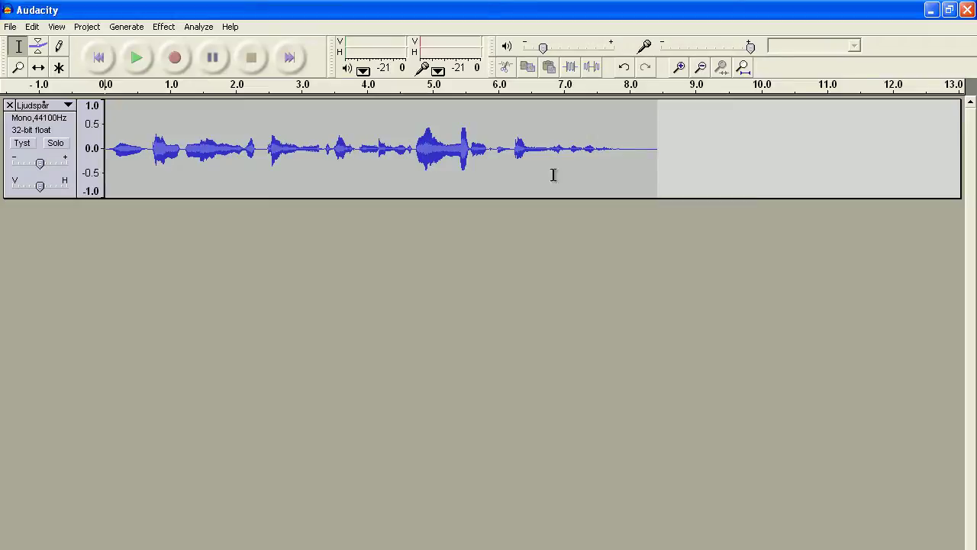
left_click(630, 175)
key("shift+End")
key("Delete")
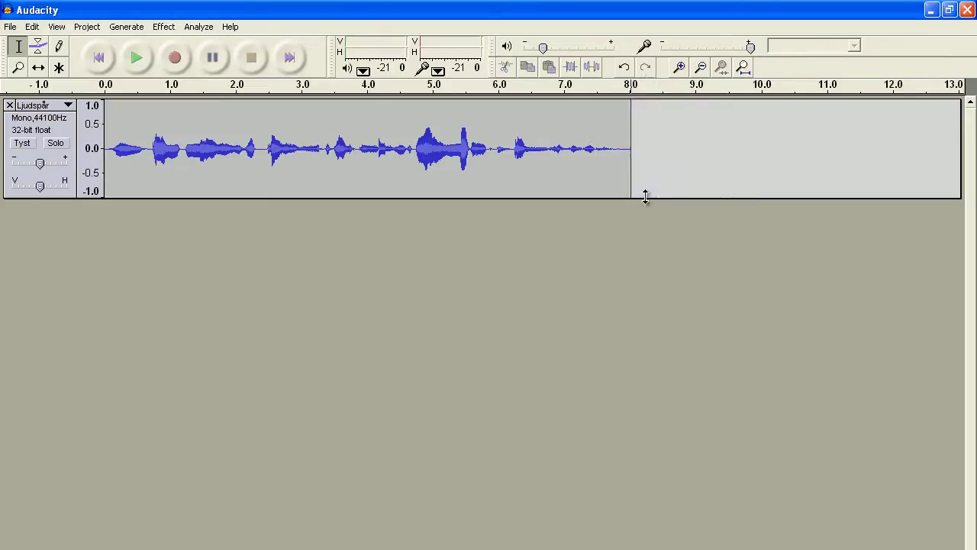
Step: Apply Change Pitch (Ändra tonhöjd) at -20 percent to the whole voice clip and play it from the start
left_click_drag(644, 171, 104, 170)
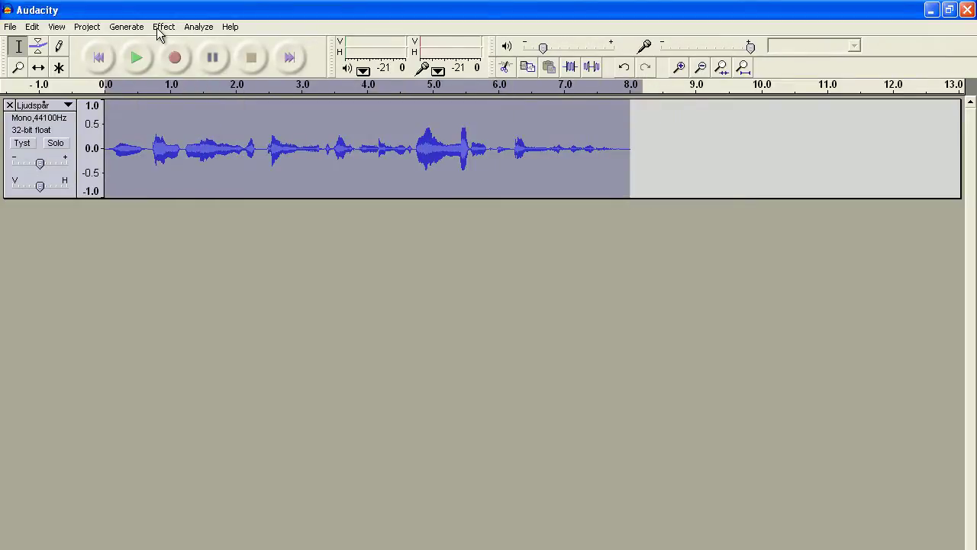
left_click(162, 28)
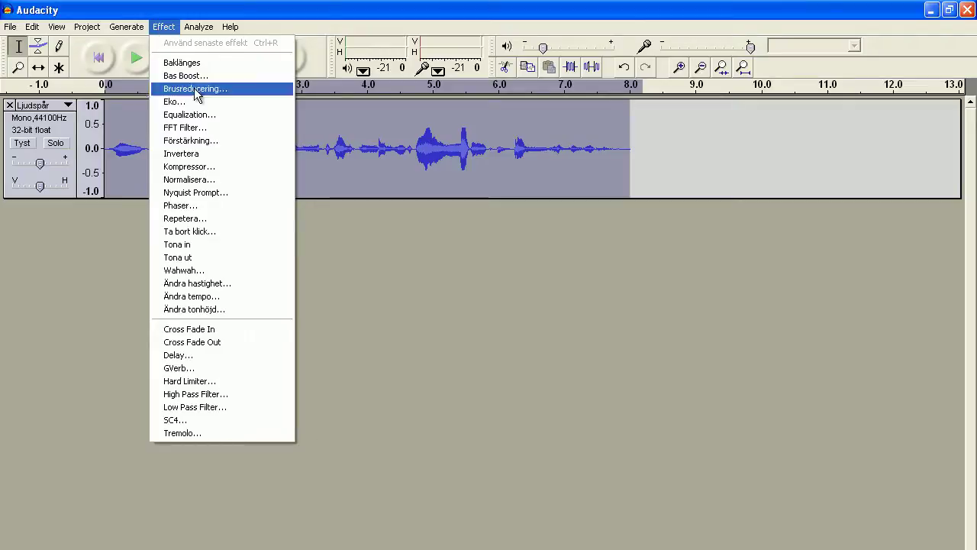
left_click(232, 310)
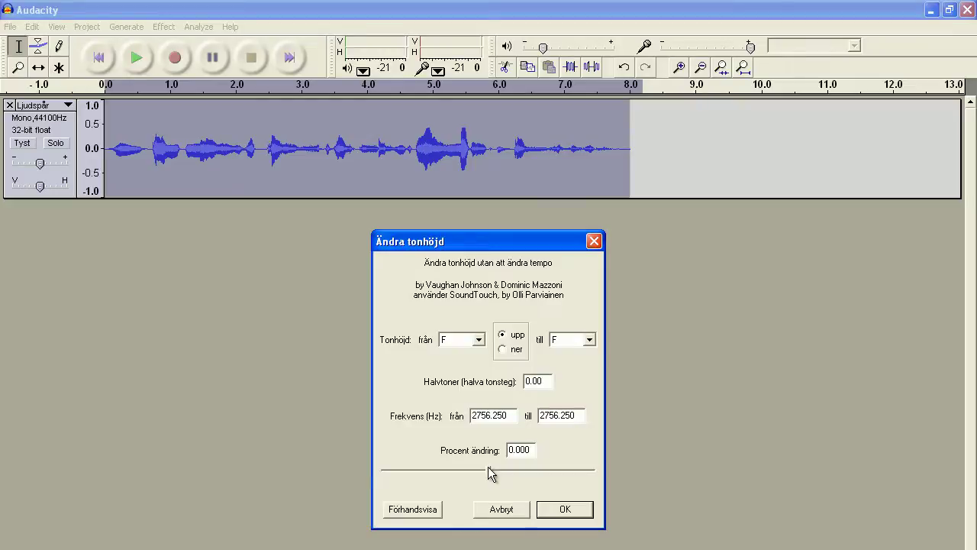
left_click_drag(489, 471, 468, 466)
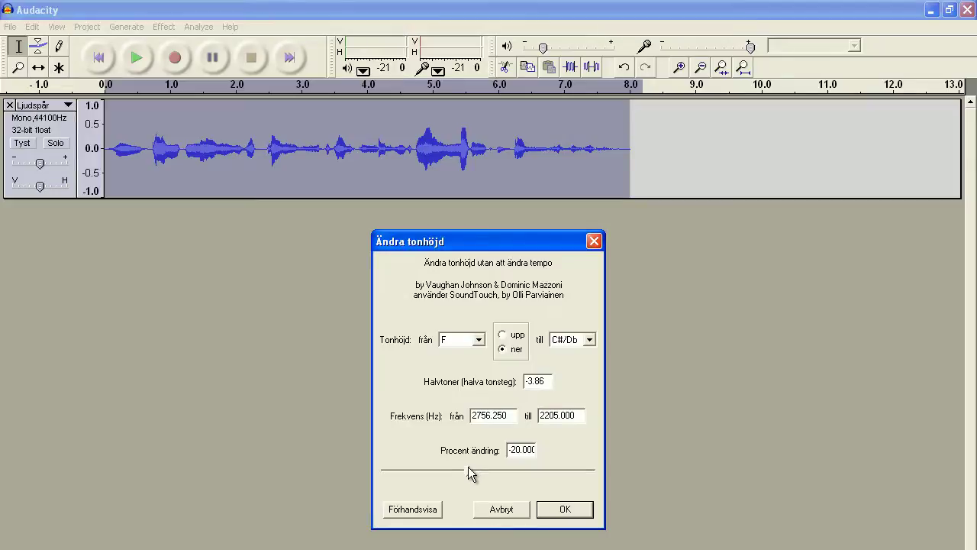
left_click(563, 511)
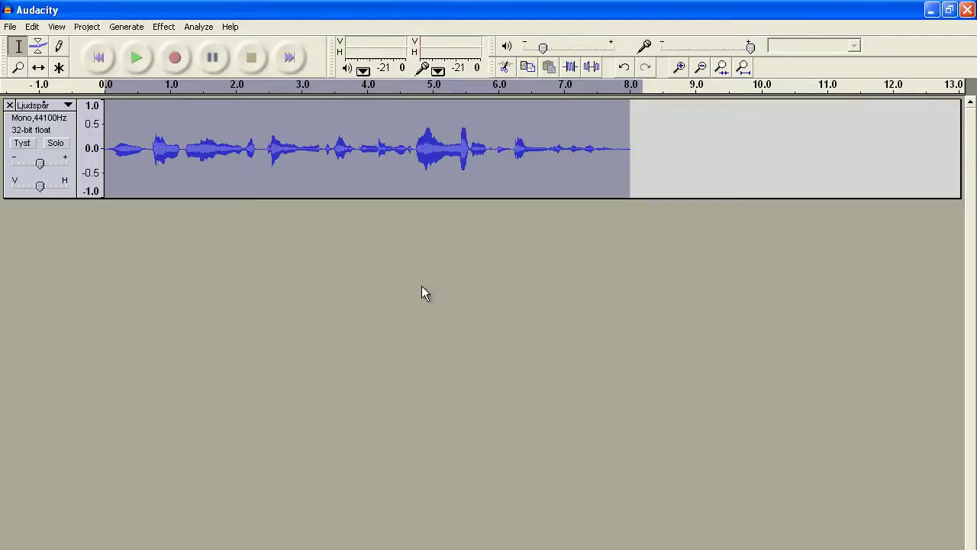
left_click(101, 61)
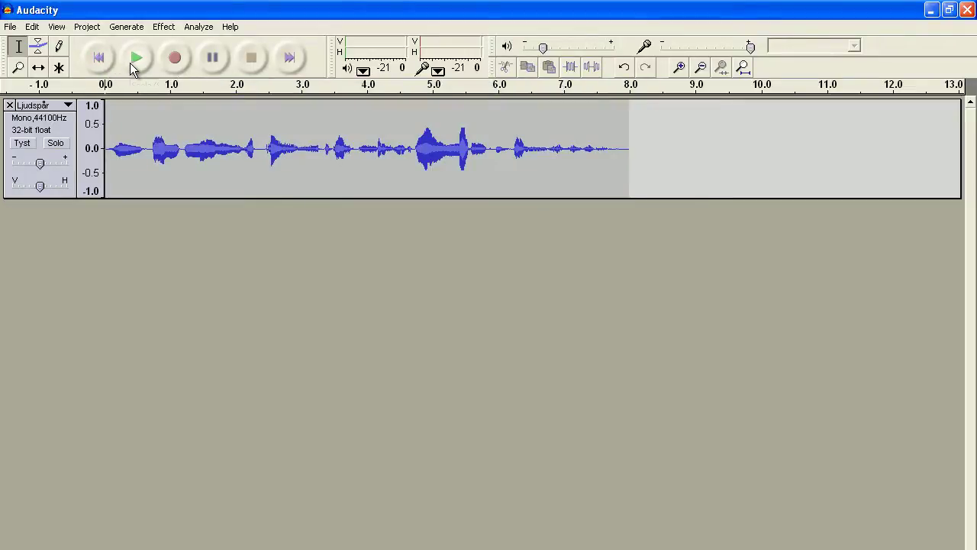
left_click(130, 64)
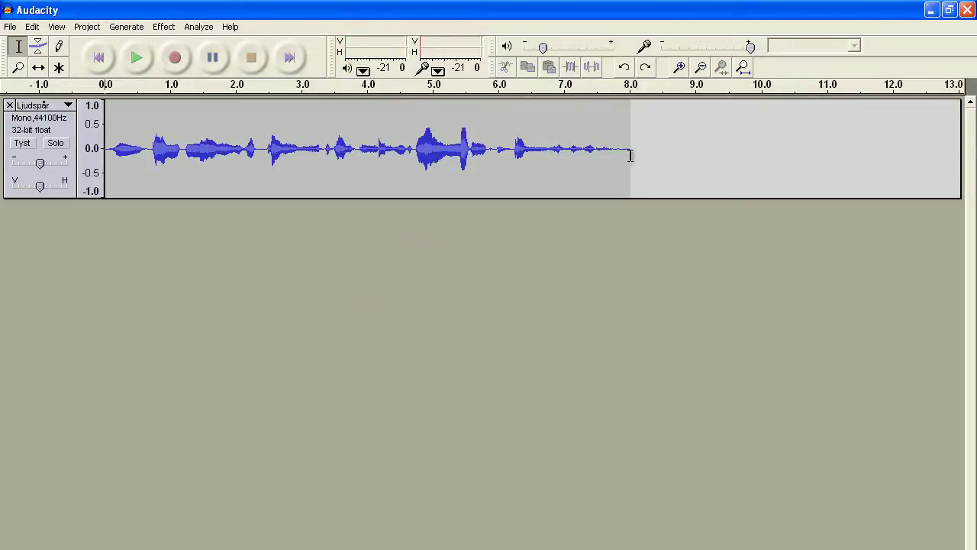
Step: Lower the pitch of the whole clip again by a smaller percentage than the previous attempt and play it from the start
left_click_drag(633, 153, 56, 96)
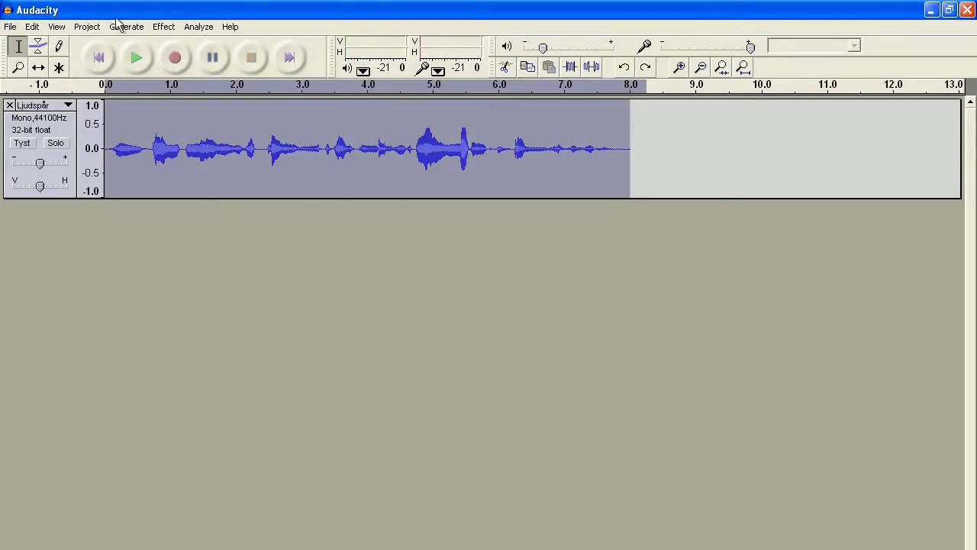
left_click(161, 26)
left_click(287, 309)
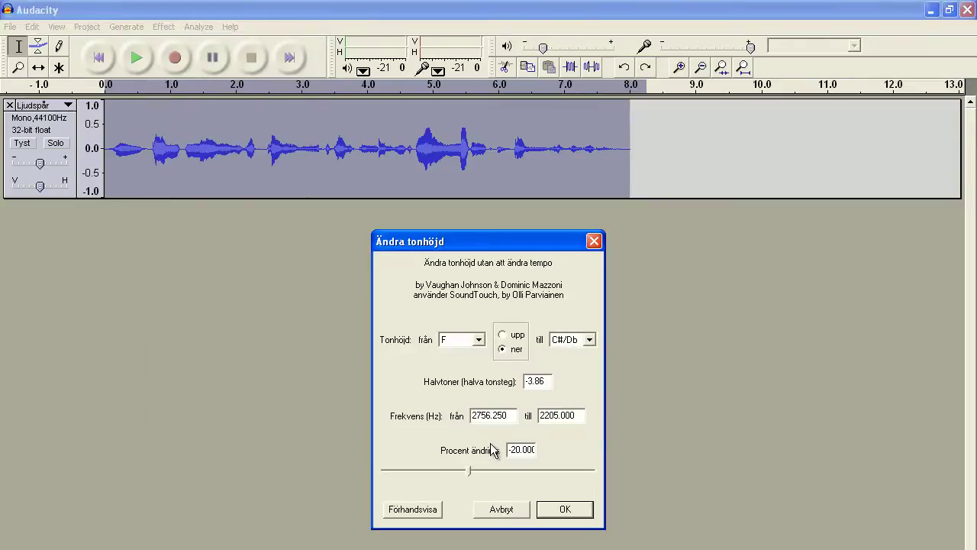
left_click_drag(470, 471, 477, 466)
mouse_move(480, 470)
left_mouse_down()
mouse_move(468, 468)
mouse_move(482, 467)
left_mouse_up()
left_click(566, 510)
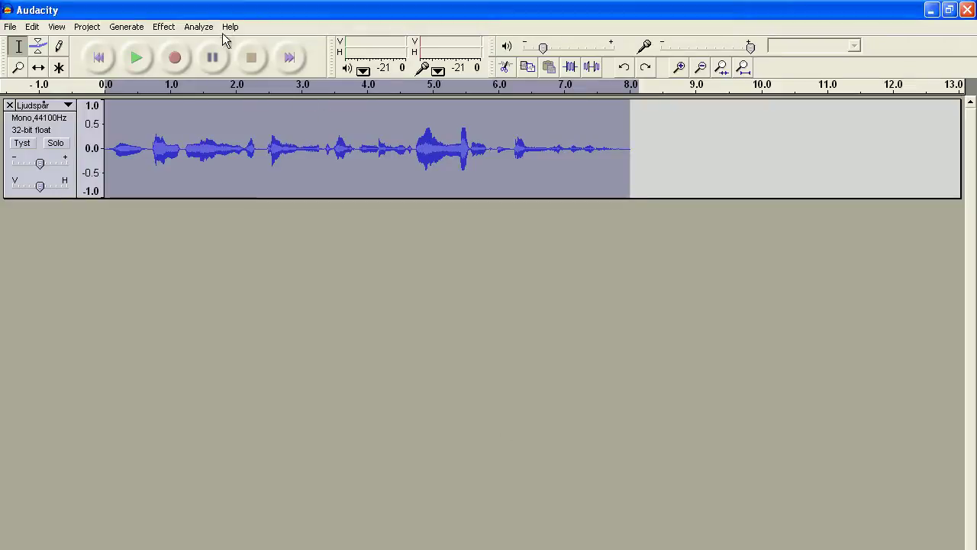
left_click(98, 65)
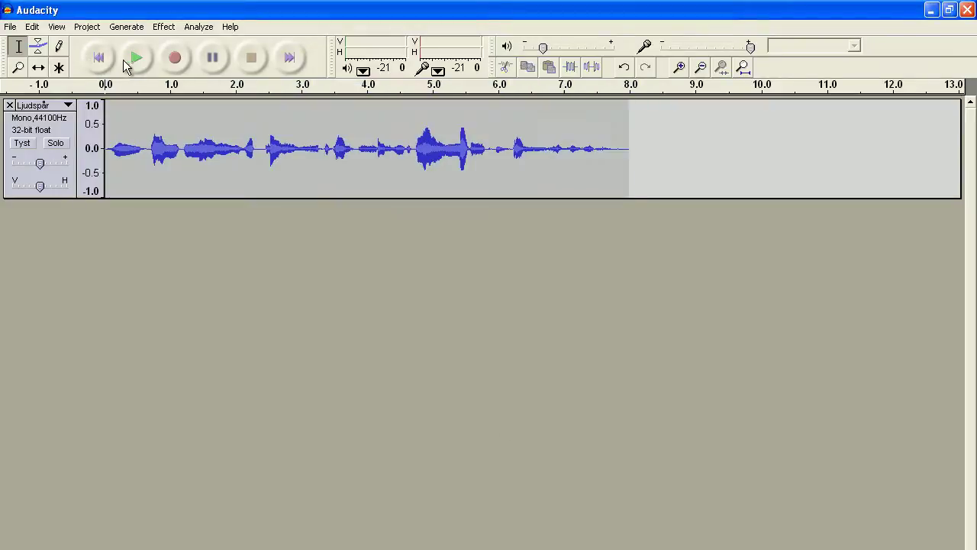
left_click(136, 61)
Step: Apply an echo (Eko) to the whole clip with a delay time of 0.005 seconds and a decay of 0.5
left_click_drag(636, 142, 8, 183)
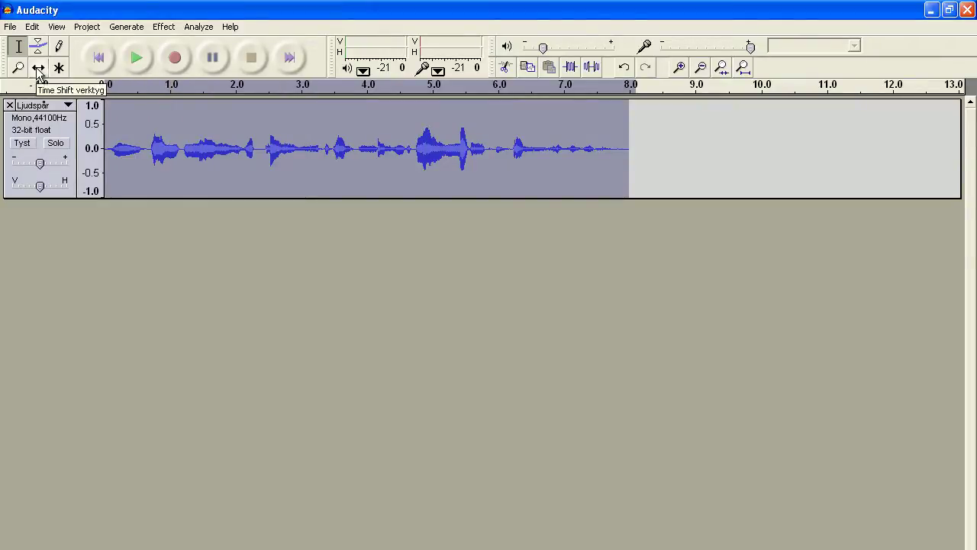
left_click(163, 27)
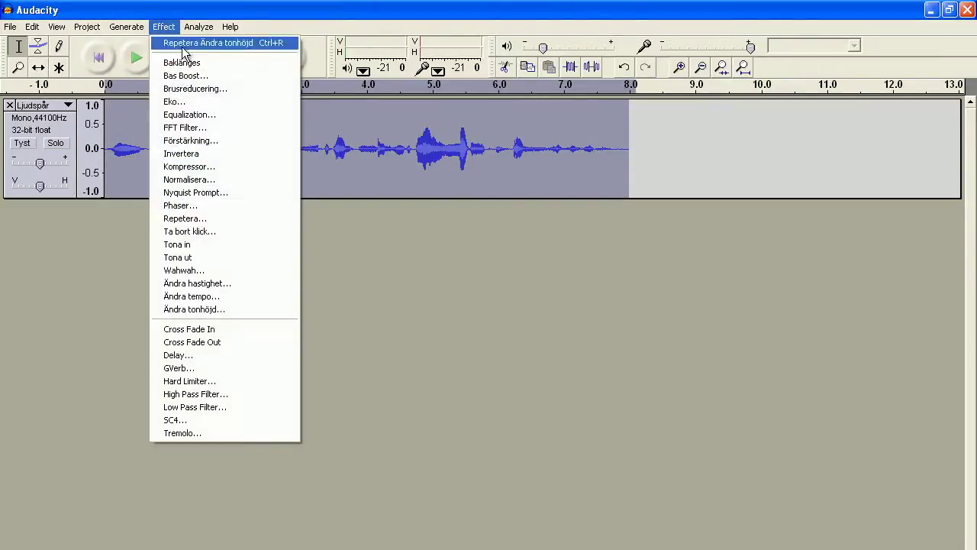
left_click(202, 100)
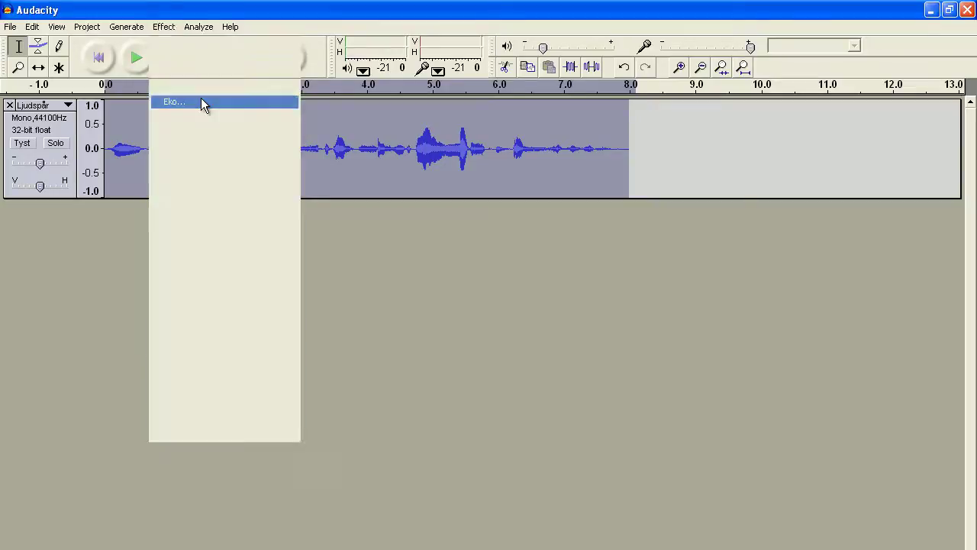
left_click_drag(513, 310, 486, 179)
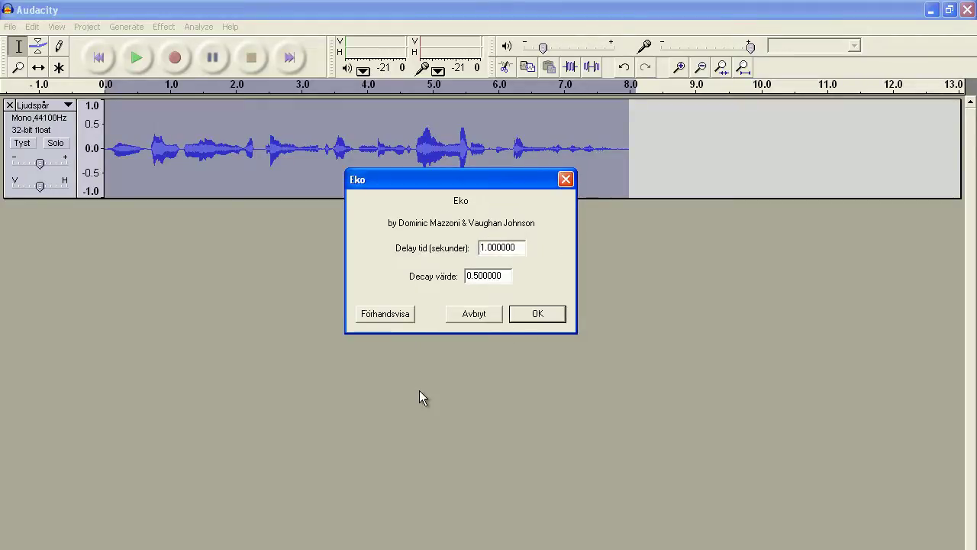
key("Delete")
key("Delete")
type("0")
key("Right")
key("Right")
key("Right")
type("5")
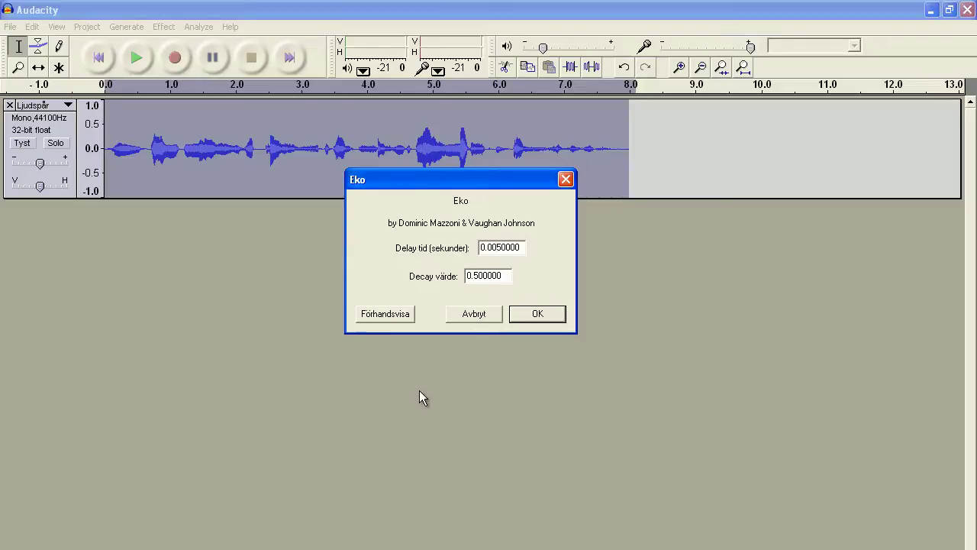
left_click(557, 320)
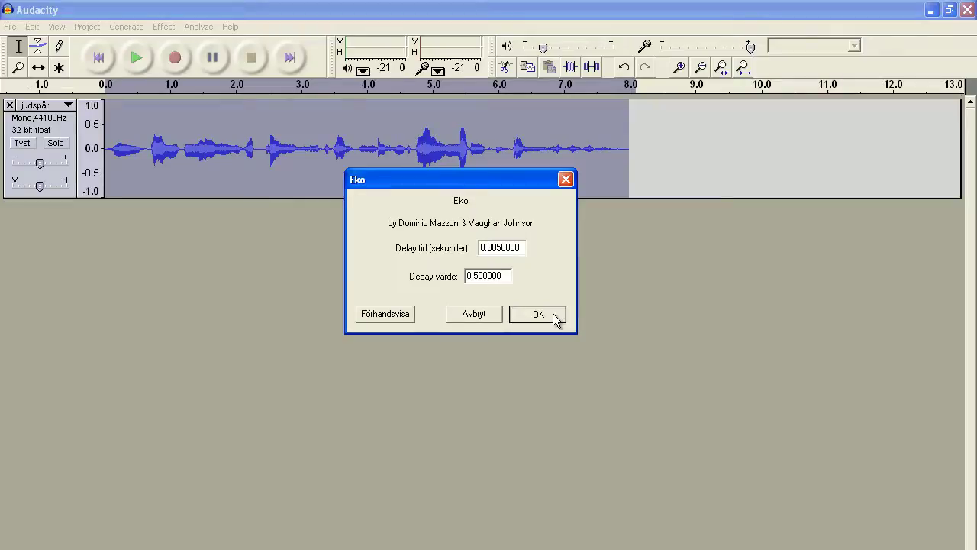
left_click(557, 320)
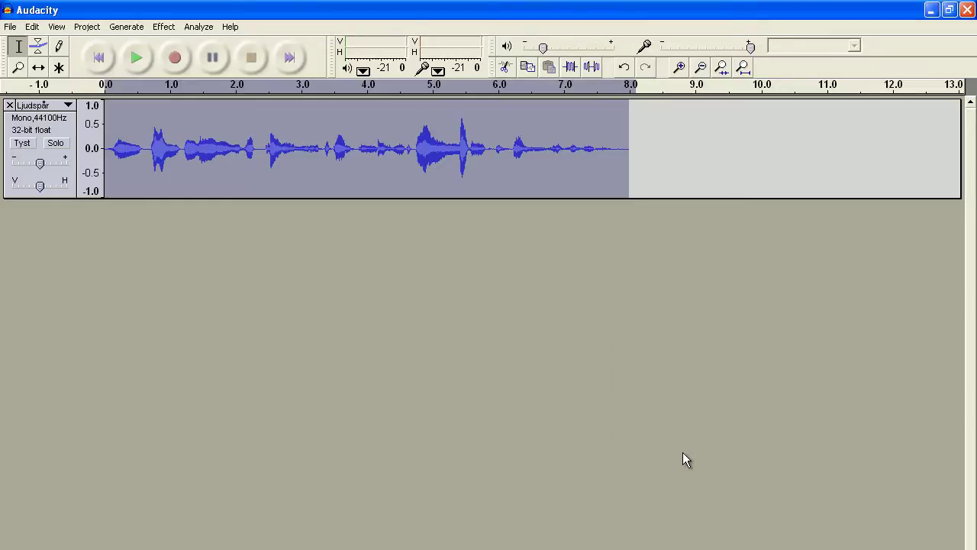
Step: Play the clip with the echo applied and close Audacity
left_click(272, 145)
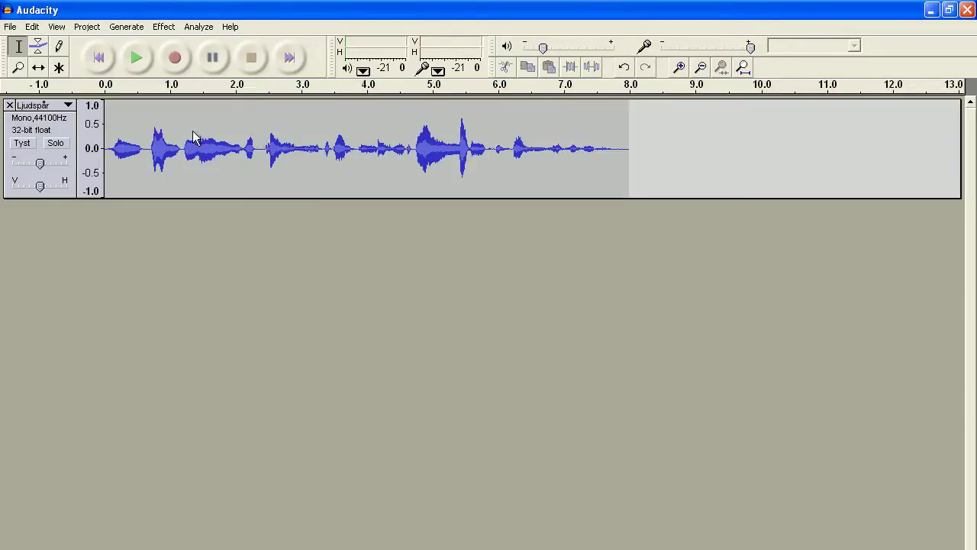
left_click(138, 58)
left_click(968, 9)
left_click(490, 431)
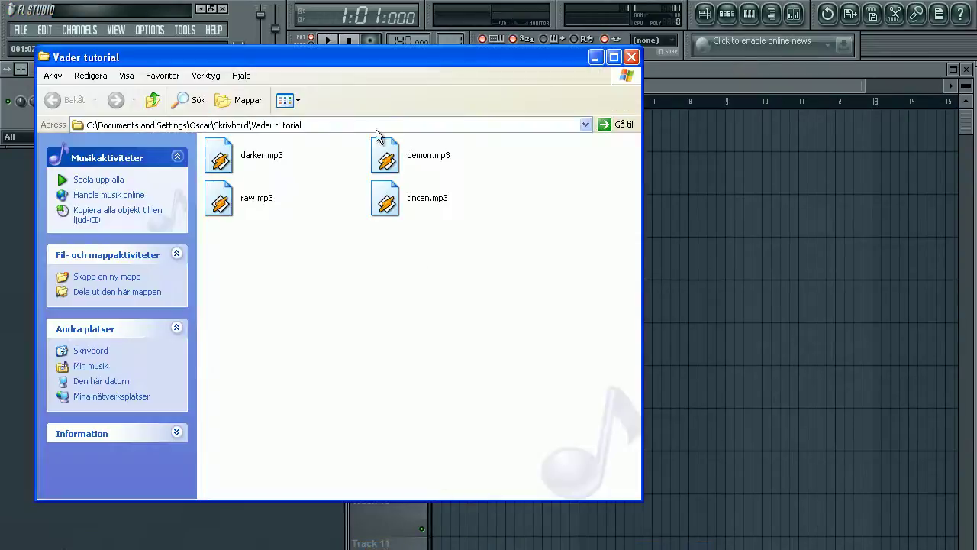
Step: Import raw.mp3 from the Vader tutorial folder into the FL Studio playlist and place it on Track 1 at bar 1
left_click(224, 213)
left_click_drag(729, 141, 468, 127)
left_click(468, 127)
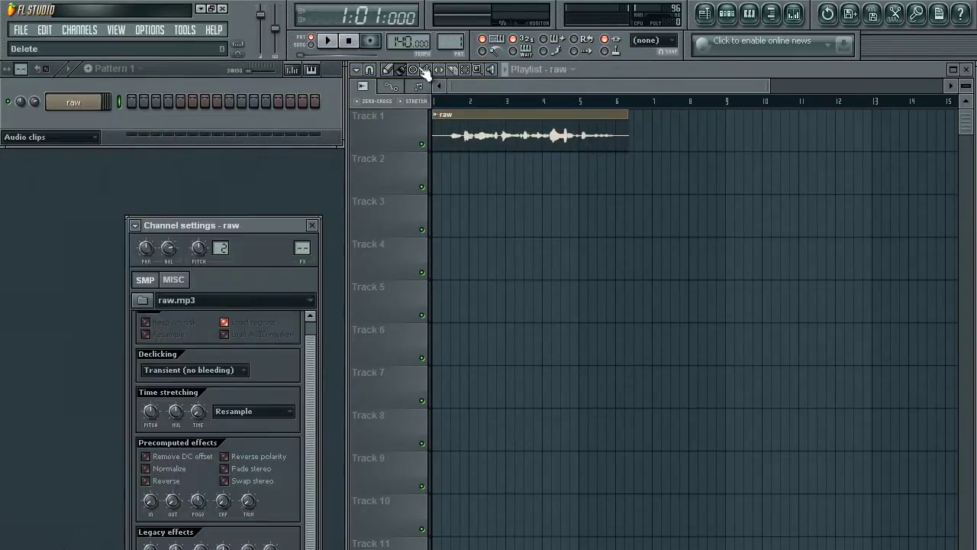
Step: Slice off and delete the silent beginning and end of the raw clip, and move the remainder to bar 1
left_click(449, 128)
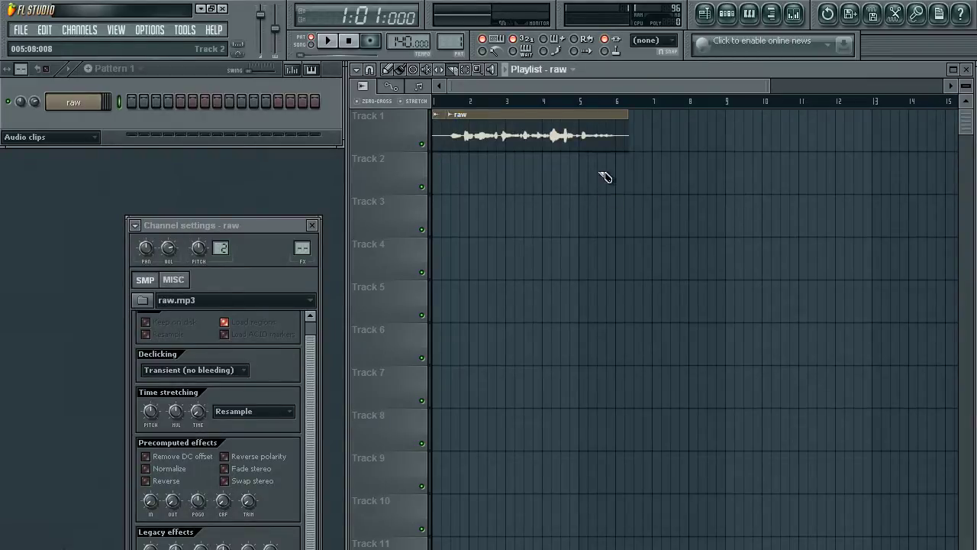
left_click(388, 69)
right_click(435, 128)
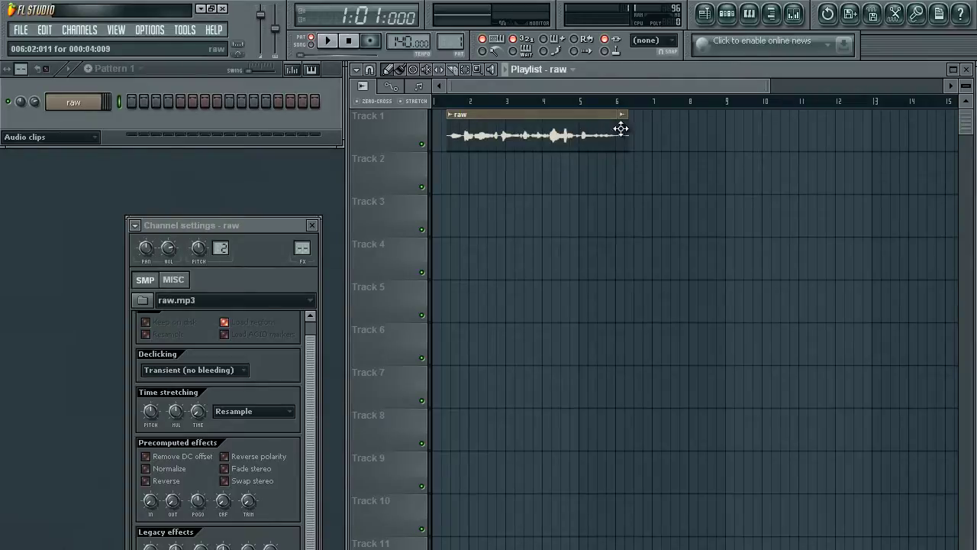
left_click_drag(560, 135, 543, 135)
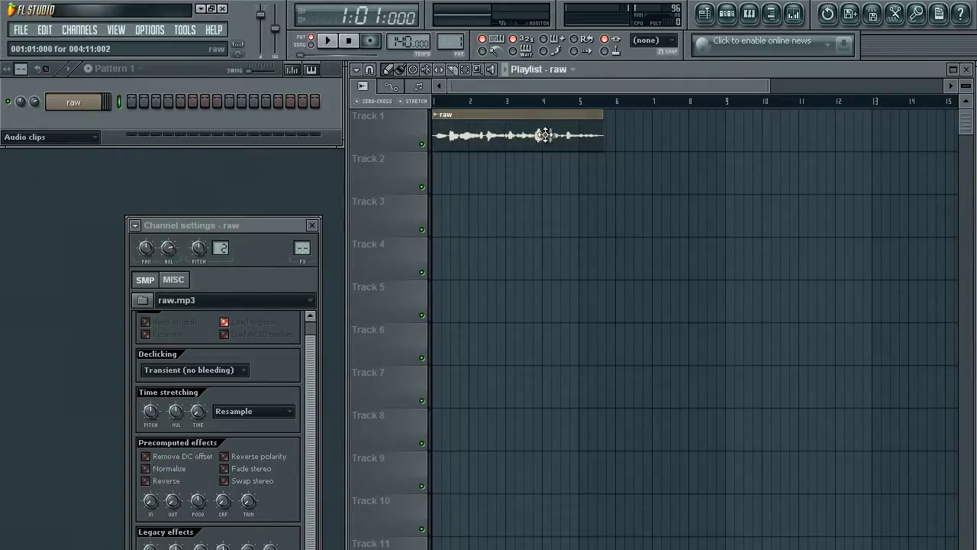
Step: Route the raw channel to mixer track 1 and bring the mixer into full view
left_click(303, 243)
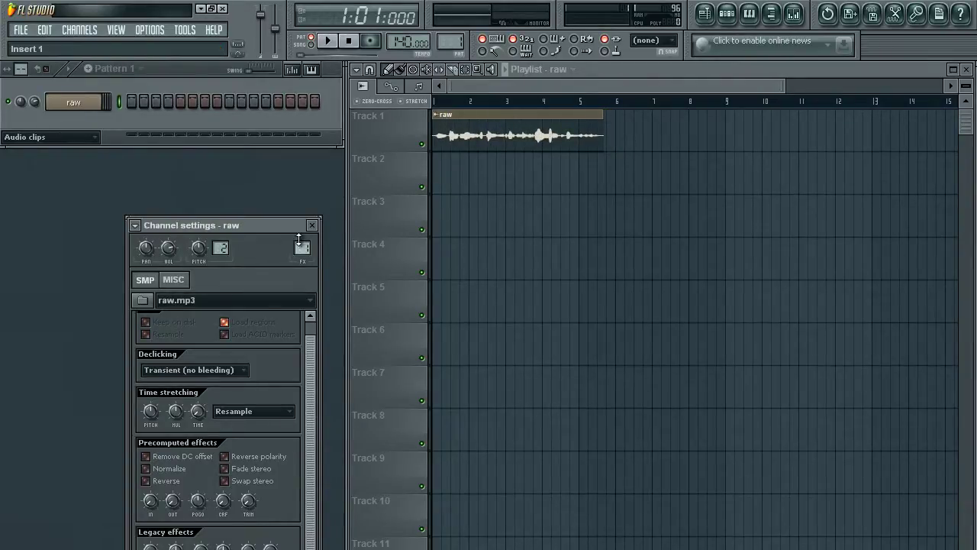
left_click(795, 14)
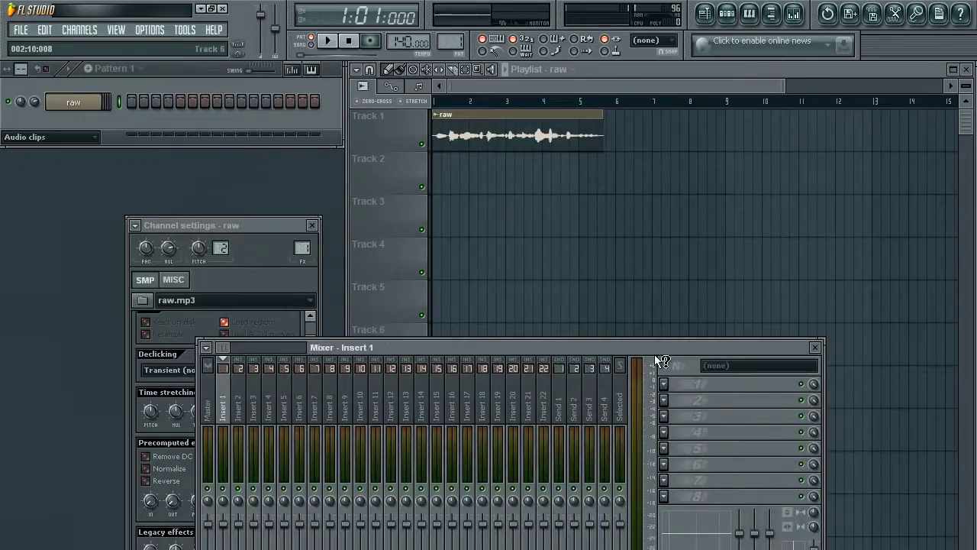
left_click_drag(702, 345, 794, 192)
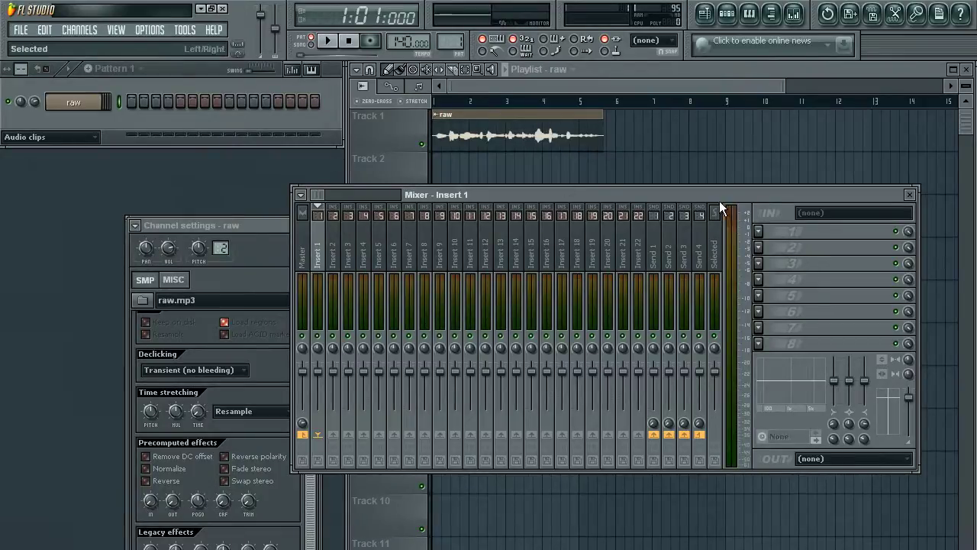
Step: Set playback to song mode and play the trimmed raw clip
left_click(311, 44)
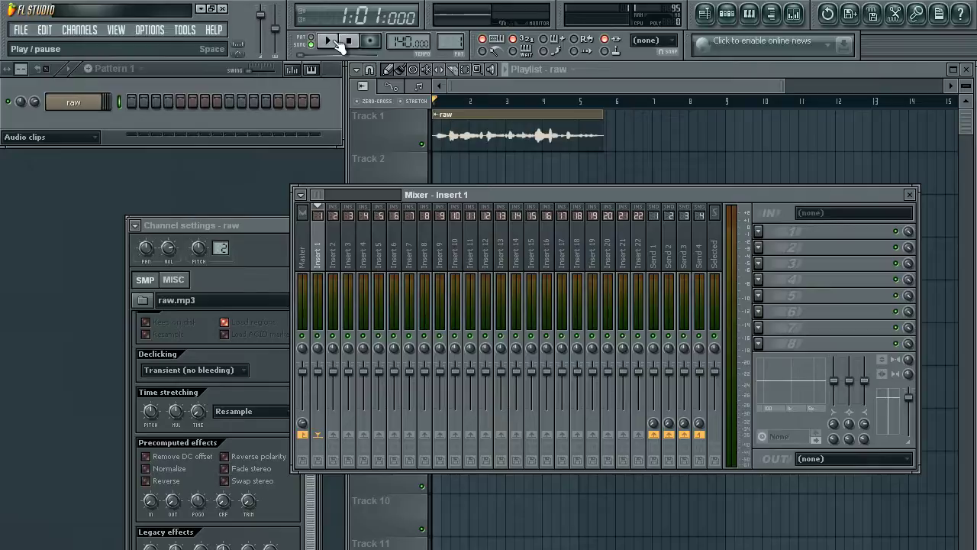
left_click(338, 44)
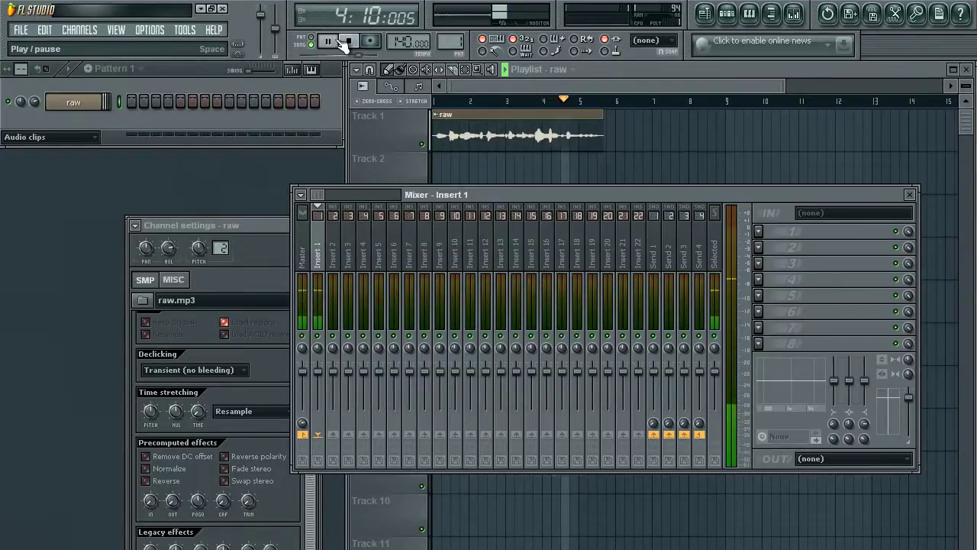
Step: Set the raw channel's time-stretching pitch to -200 cents and its stretch mode to Auto, and audition the clip
left_click(353, 43)
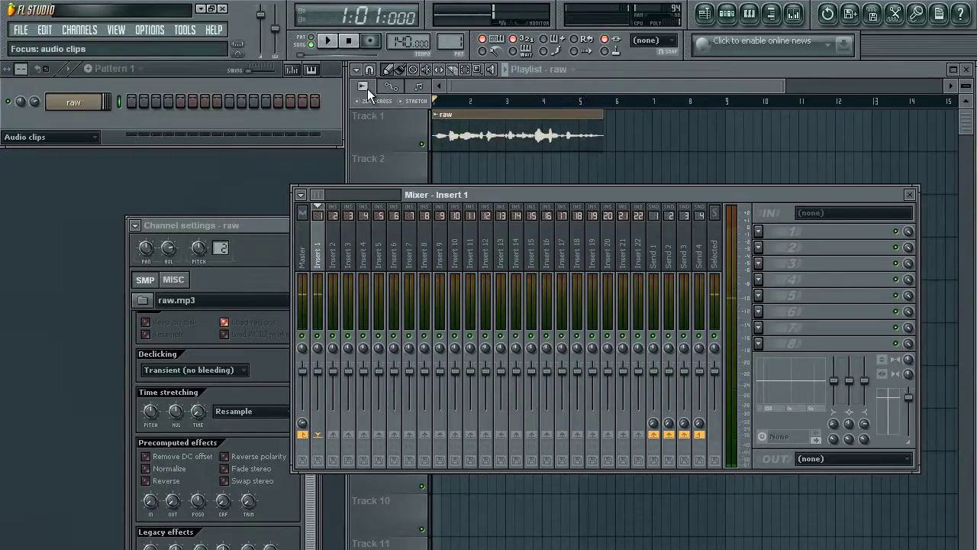
left_click(472, 136)
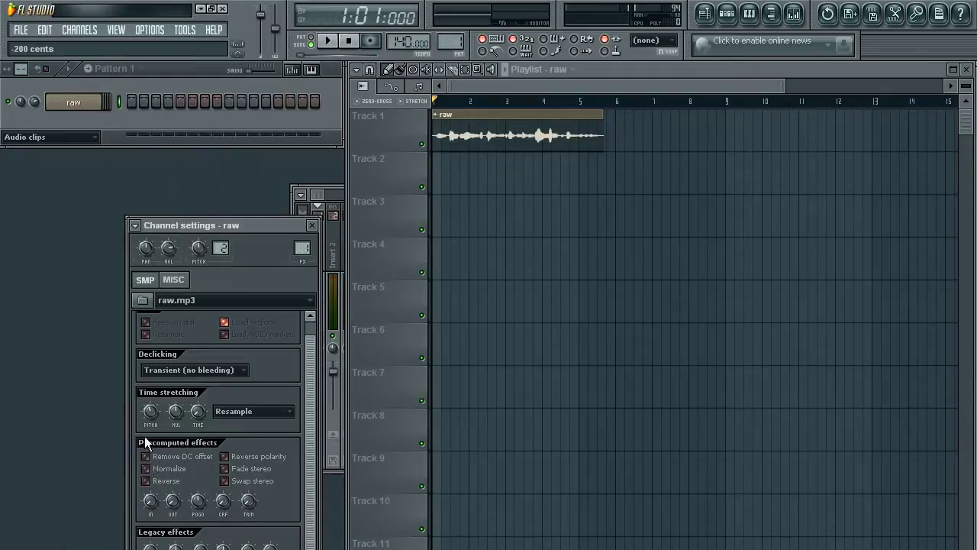
scroll(145, 426, "up", 1)
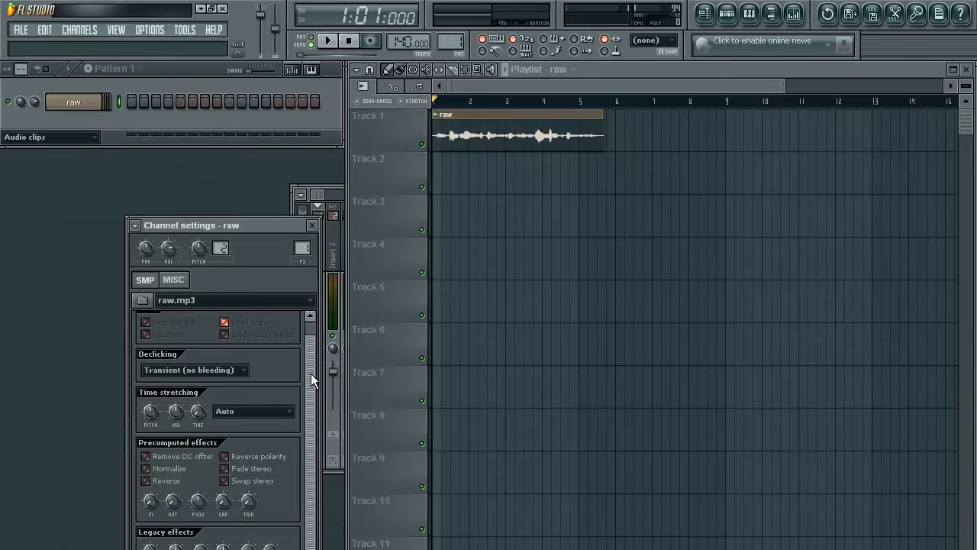
left_click(326, 42)
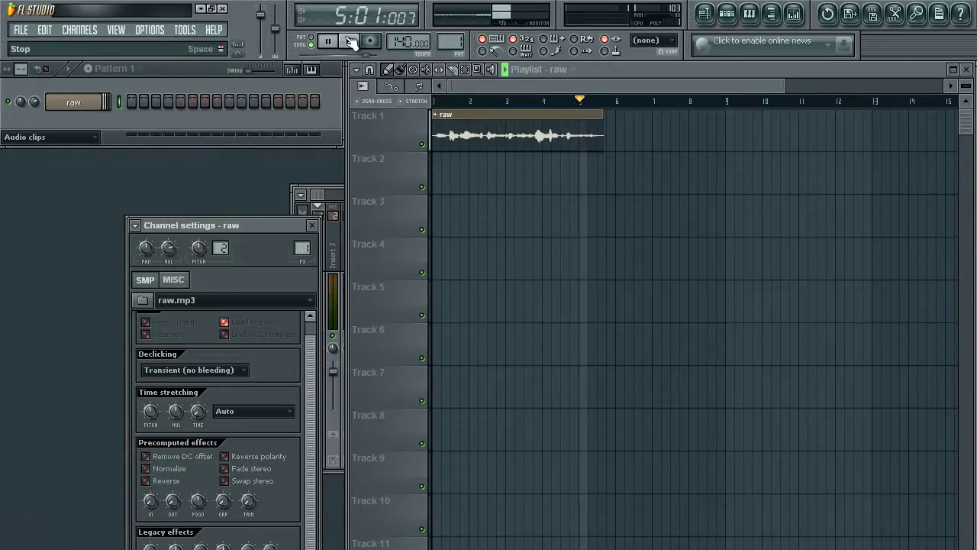
left_click(350, 41)
Step: Load Fruity Chorus into the first effect slot of mixer Insert 1 and audition the raw clip through it
left_click(794, 14)
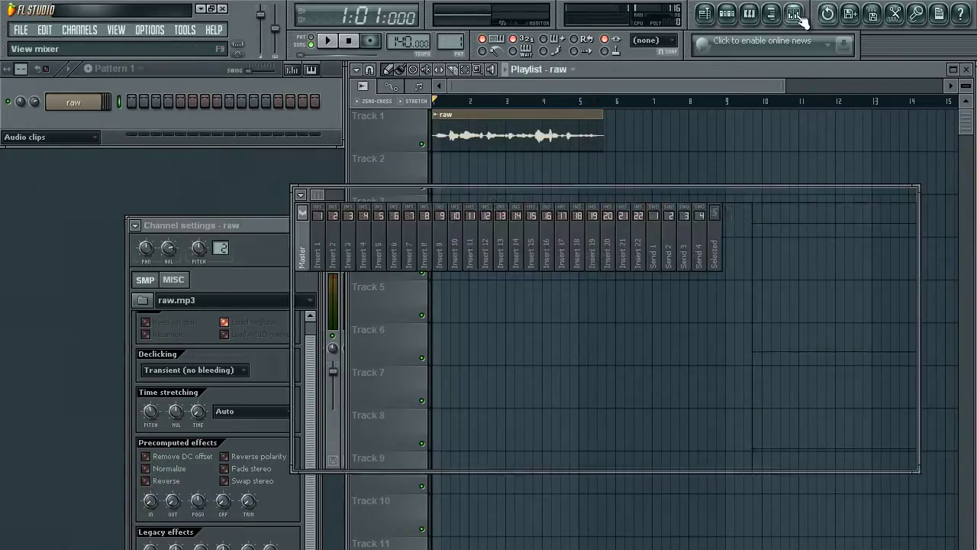
left_click(326, 251)
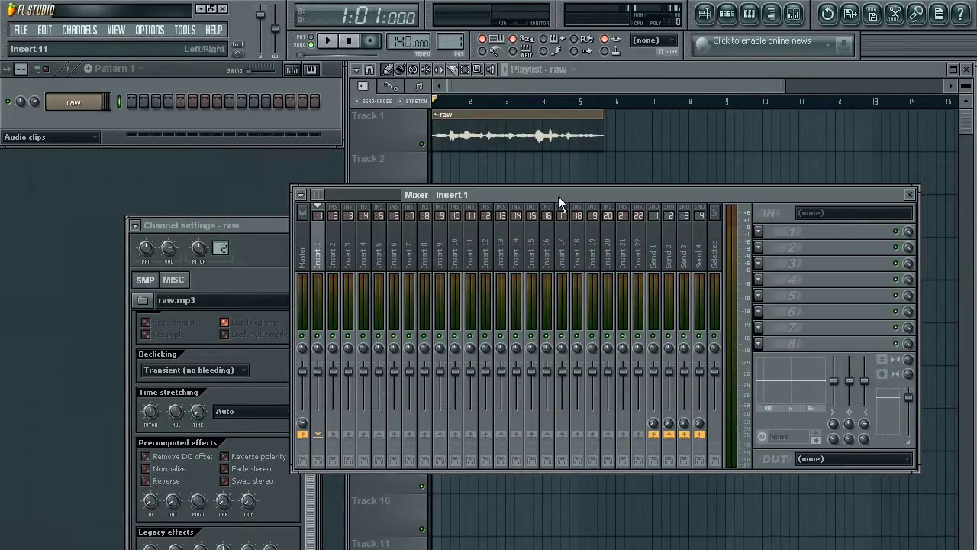
left_click_drag(230, 226, 138, 200)
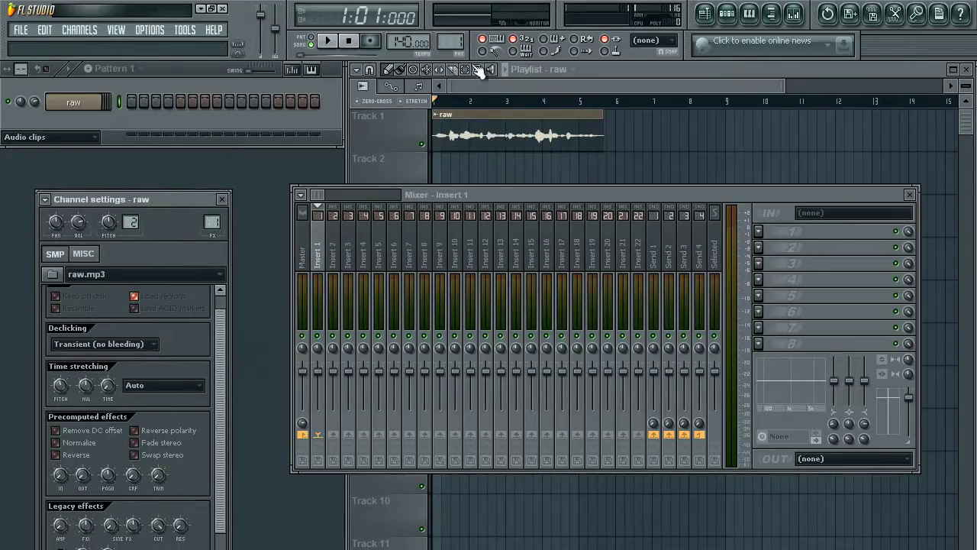
left_click(782, 229)
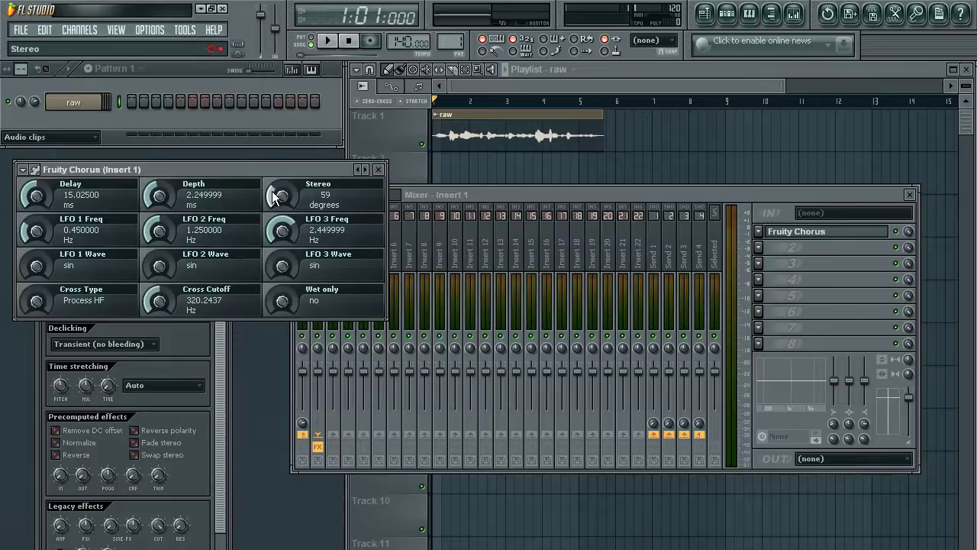
left_click(331, 43)
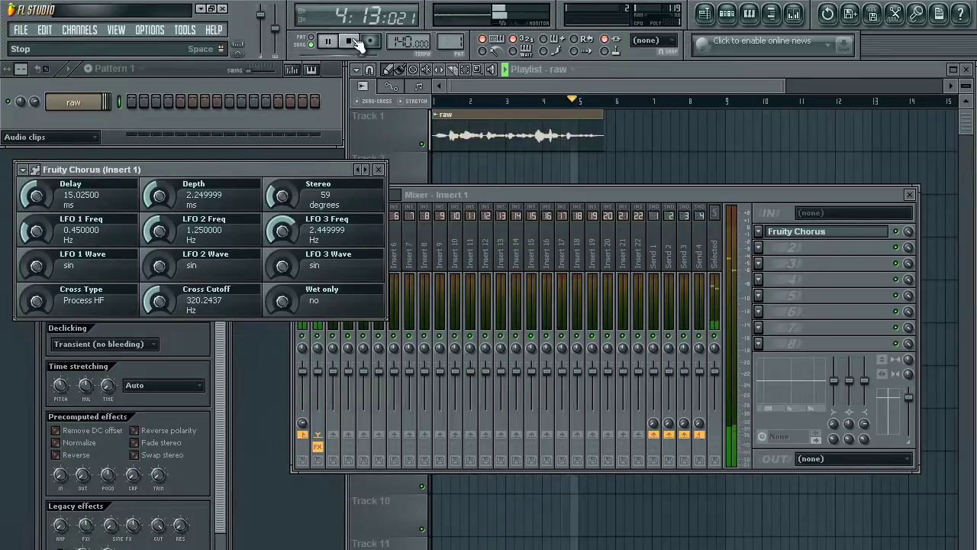
left_click(356, 43)
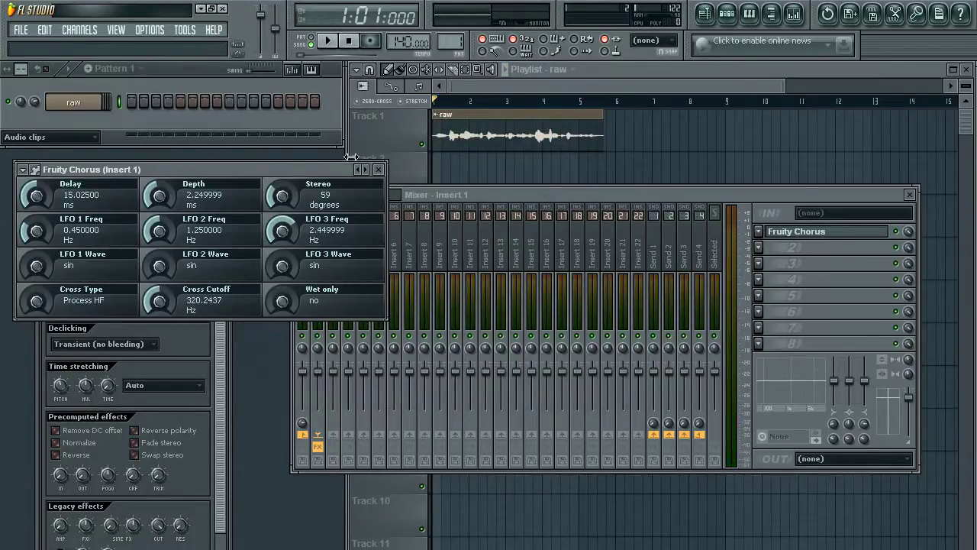
Step: Set the Fruity Chorus Stereo parameter to 0 degrees and play the clip to hear it
left_click_drag(319, 166, 419, 197)
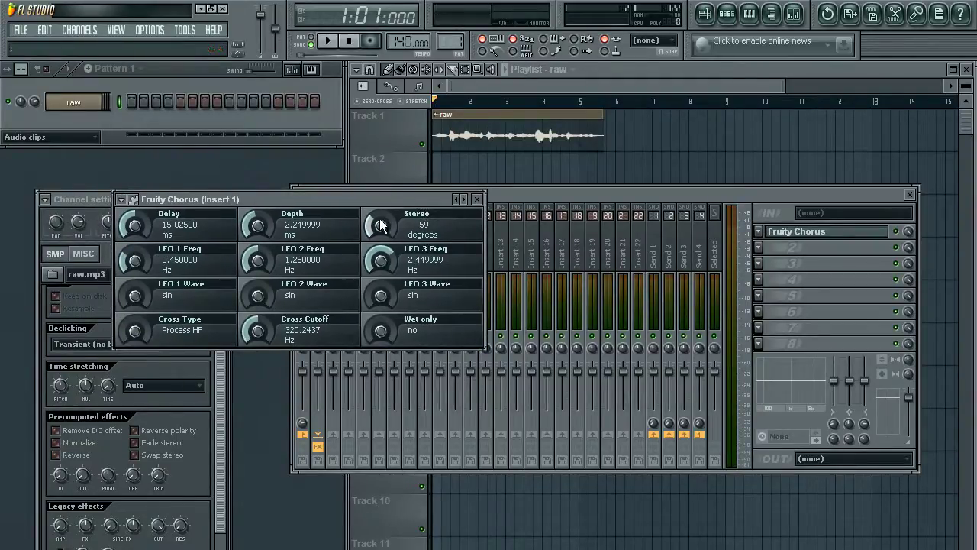
left_click_drag(379, 218, 397, 416)
left_click(329, 41)
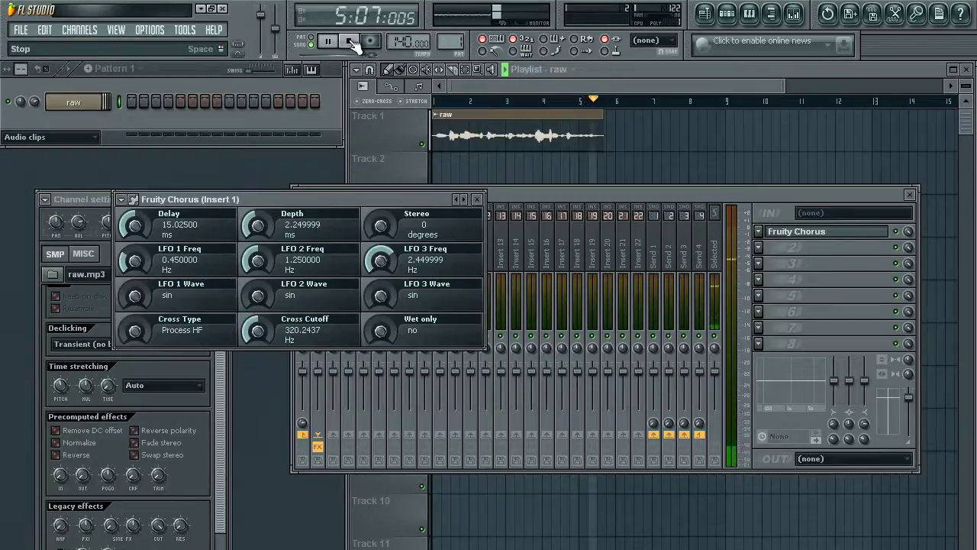
left_click(350, 42)
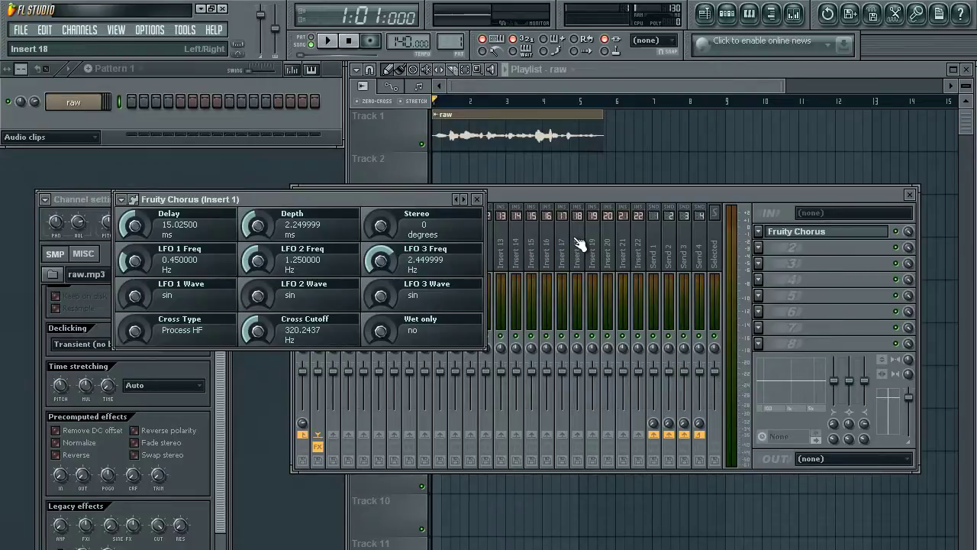
Step: Reduce the mix level of the Fruity Chorus in the first effect slot and audition the clip
left_click(908, 236)
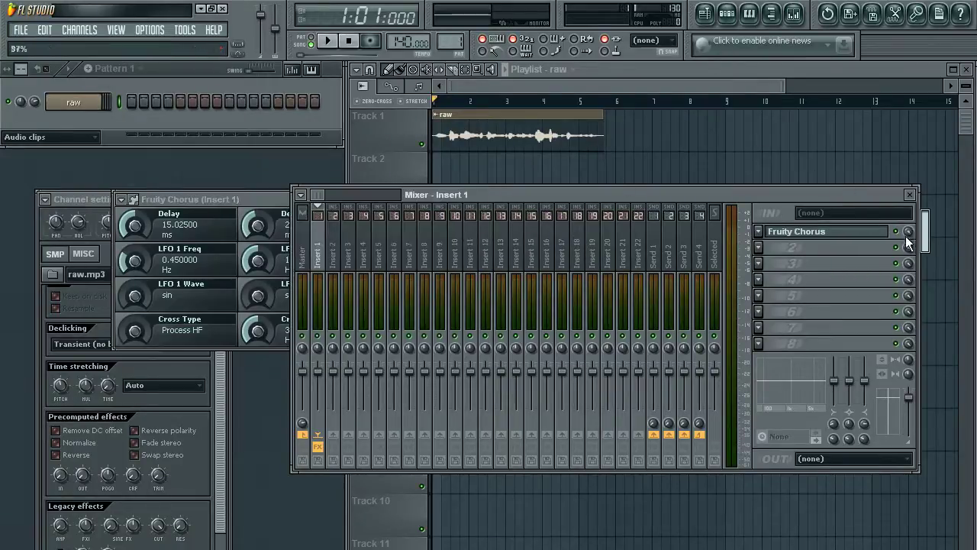
left_click_drag(905, 236, 905, 325)
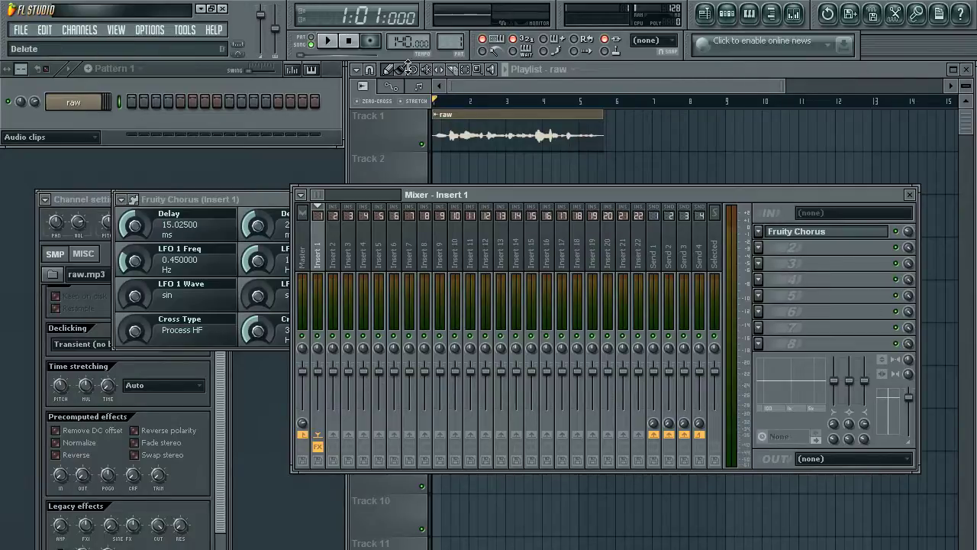
left_click(328, 42)
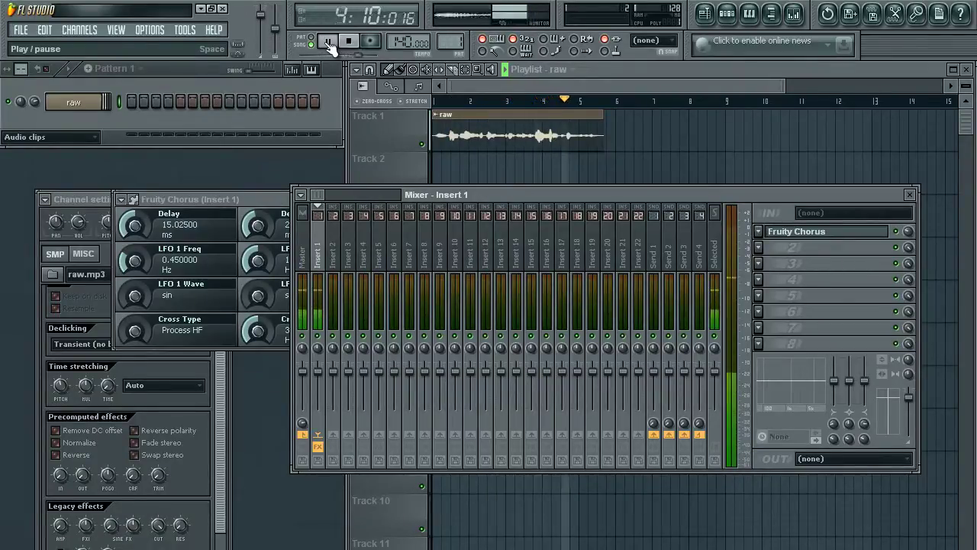
left_click(352, 43)
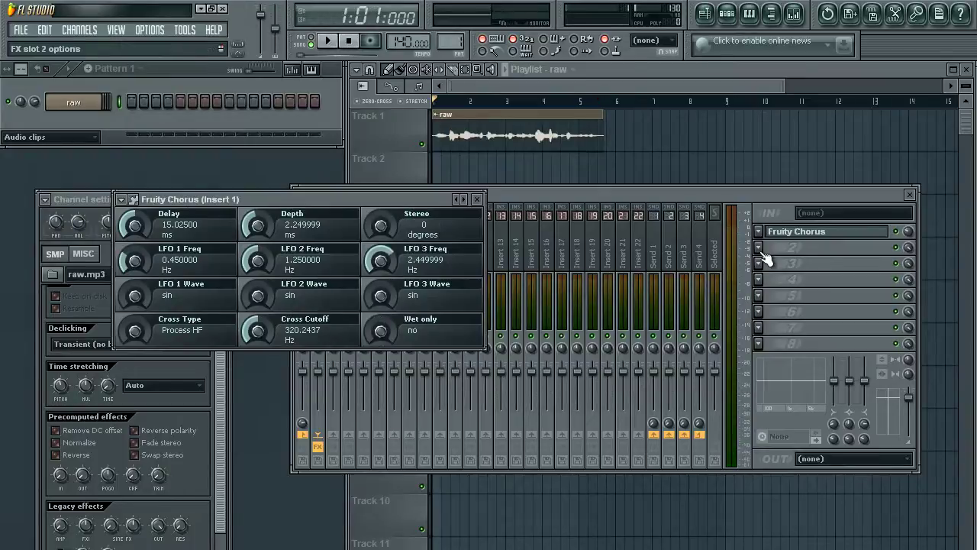
Step: Load a second Fruity Chorus into effect slot 2 and apply its CEchorus preset
left_click(759, 249)
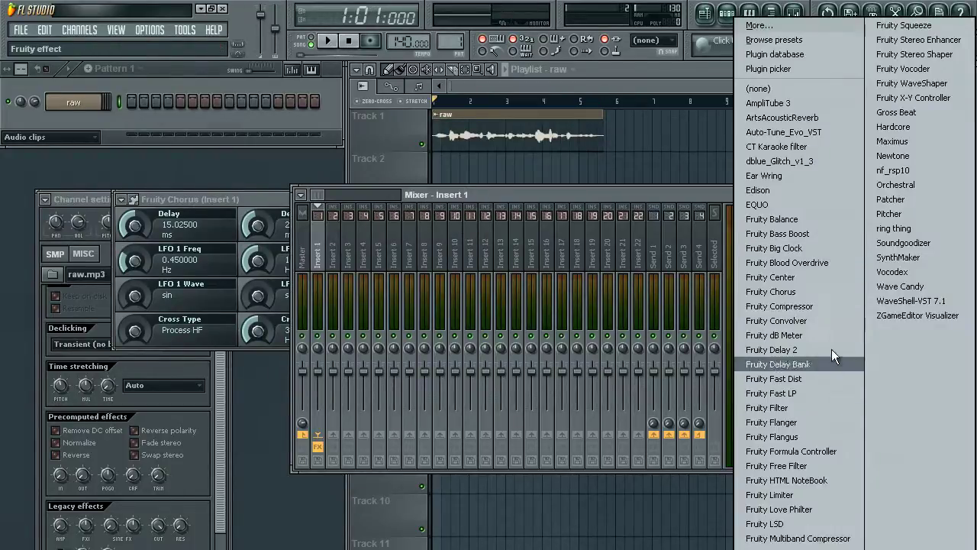
left_click(821, 292)
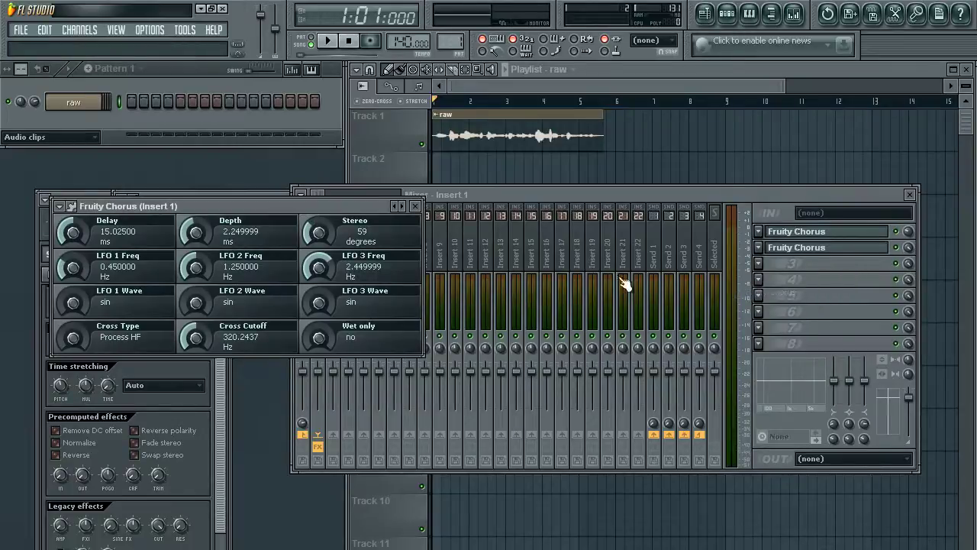
mouse_move(149, 249)
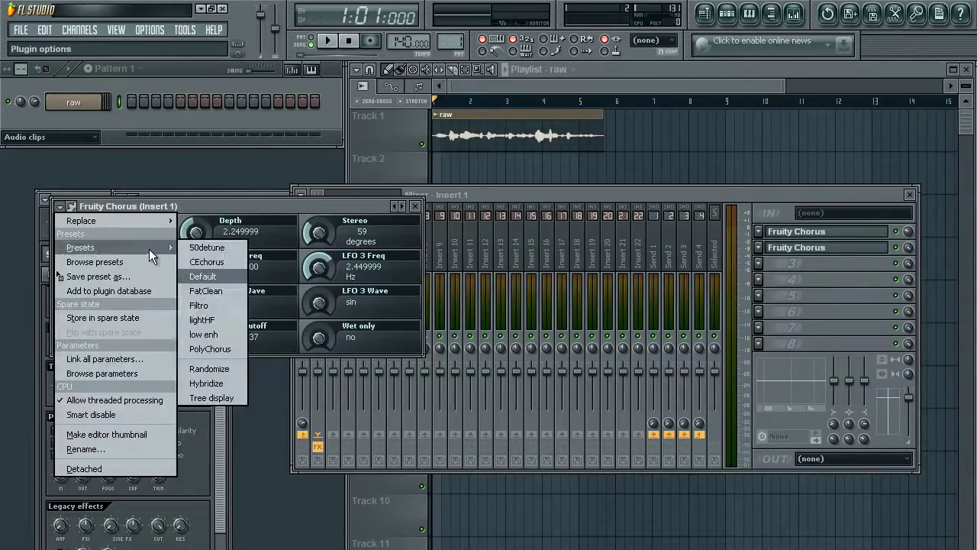
left_click(223, 259)
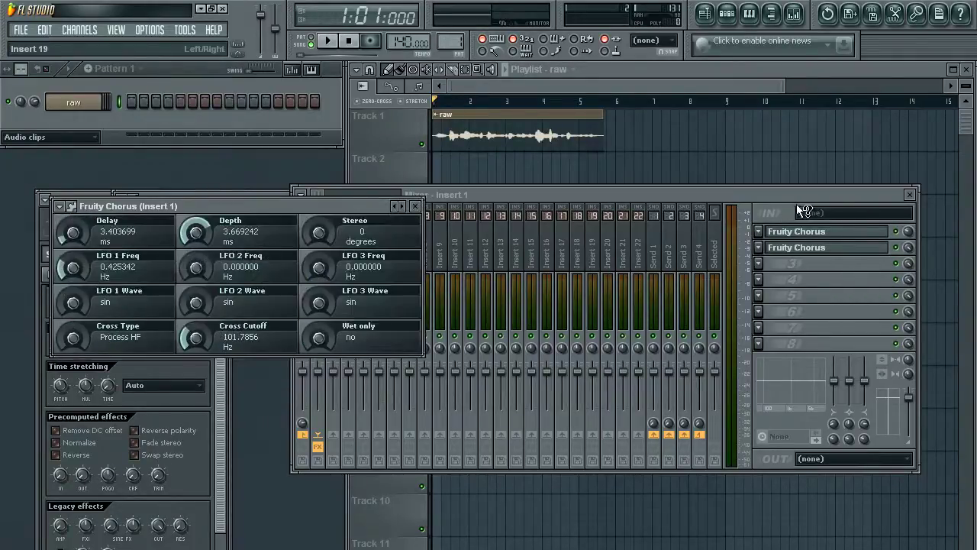
Step: Audition the clip with the first Fruity Chorus muted and with both choruses enabled
left_click(901, 233)
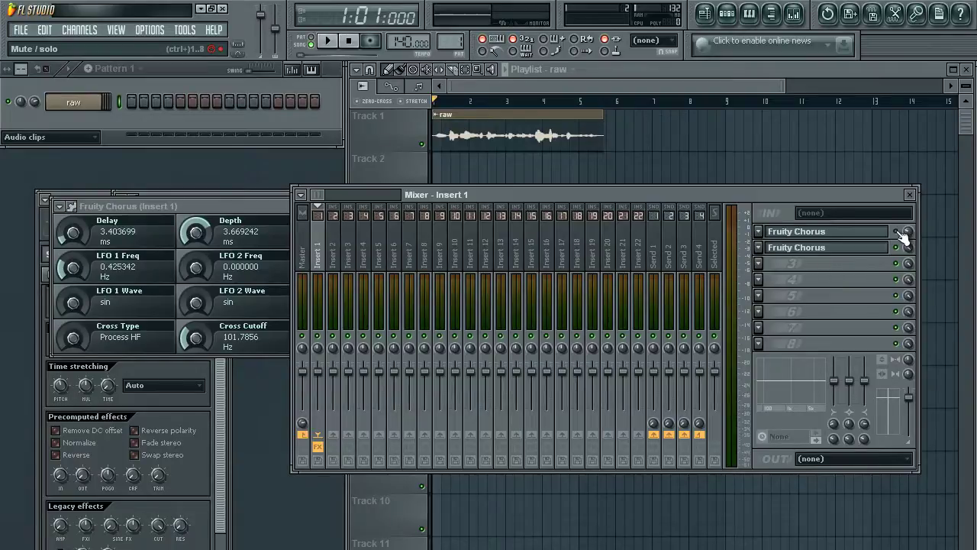
left_click(328, 42)
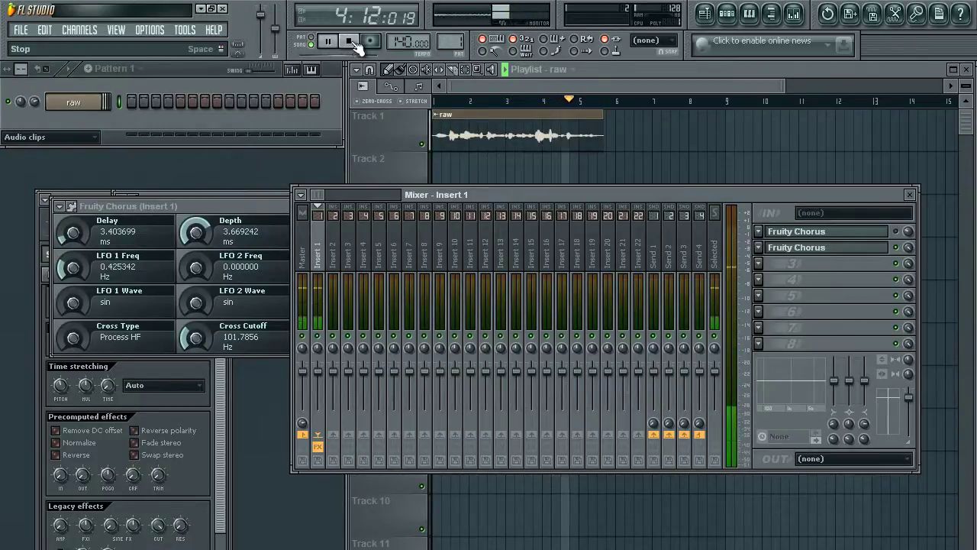
left_click(352, 42)
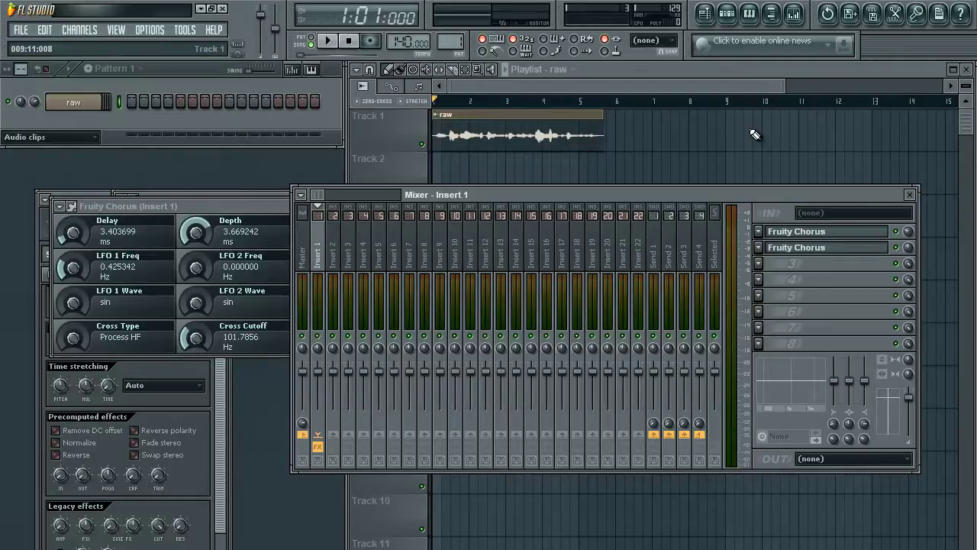
left_click(328, 42)
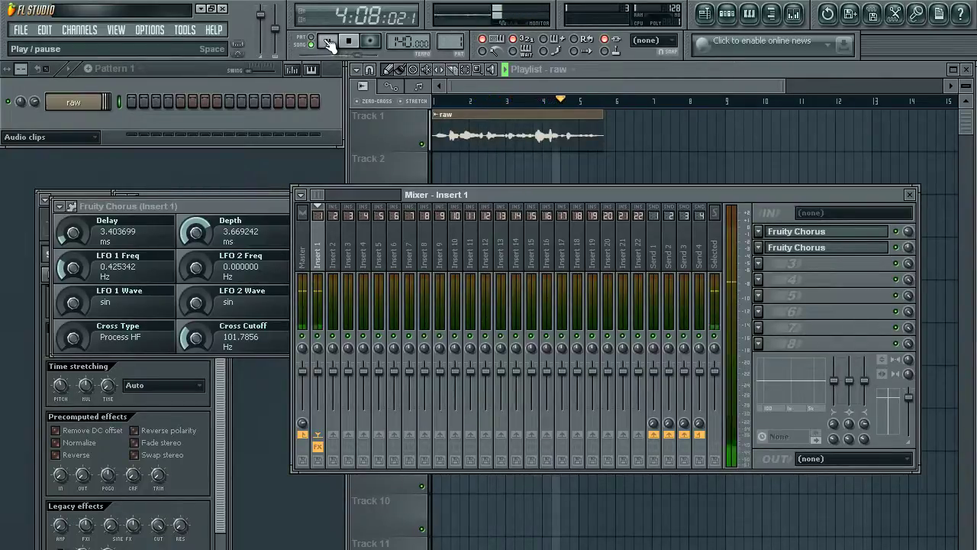
left_click(353, 44)
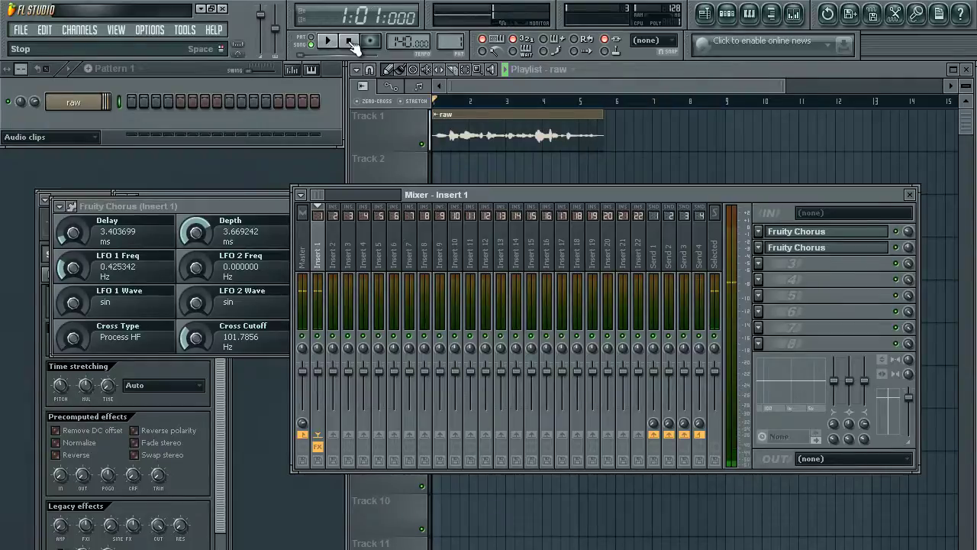
Step: Load WaveShell-VST 7.1 into effect slot 3 of Insert 1 and select the CLA Vocals Stereo plugin
left_click_drag(344, 194, 315, 256)
left_click(315, 321)
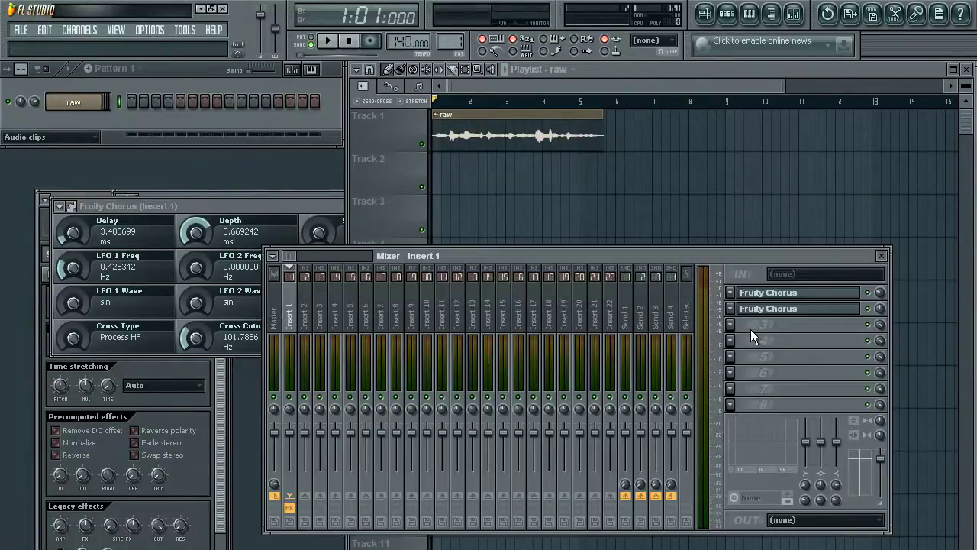
left_click(732, 327)
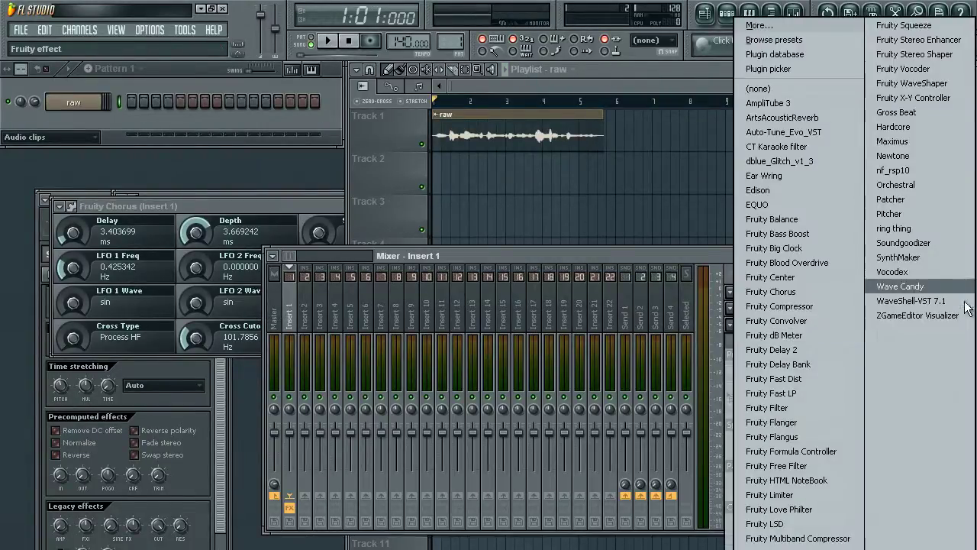
left_click(909, 300)
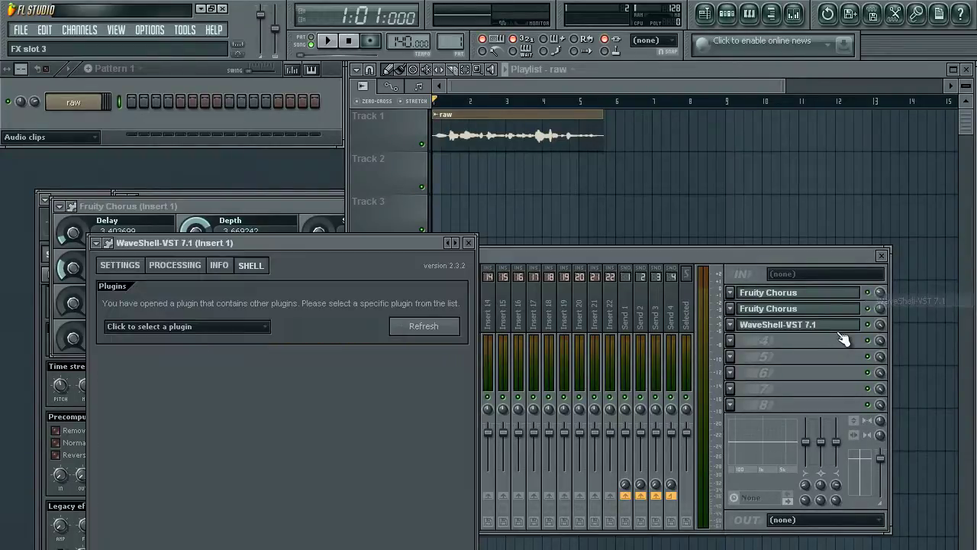
left_click(210, 326)
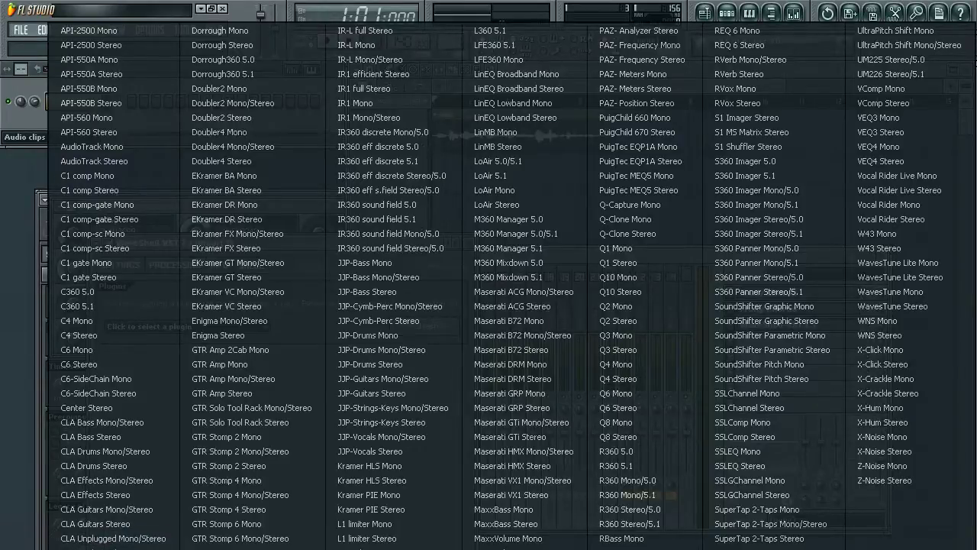
left_click(362, 481)
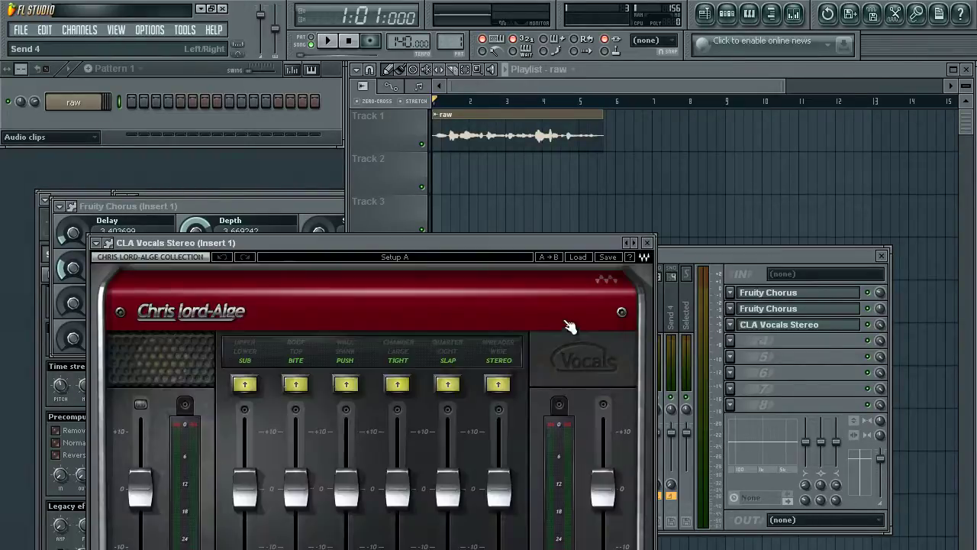
Step: Move CLA Vocals Stereo up to the first effect slot, ahead of both Fruity Chorus effects
left_click(797, 328)
key("alt+Up")
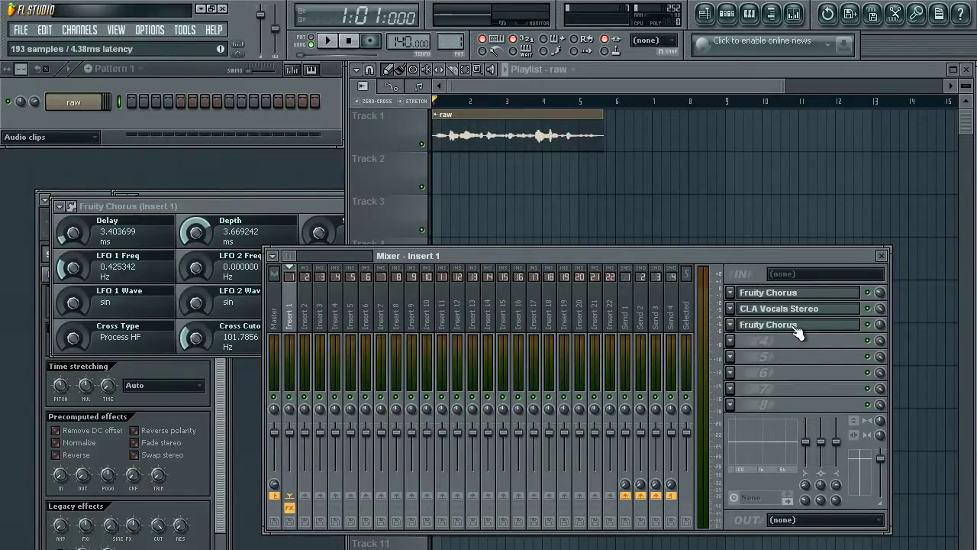
key("alt+Up")
left_click(797, 328)
left_click(797, 328)
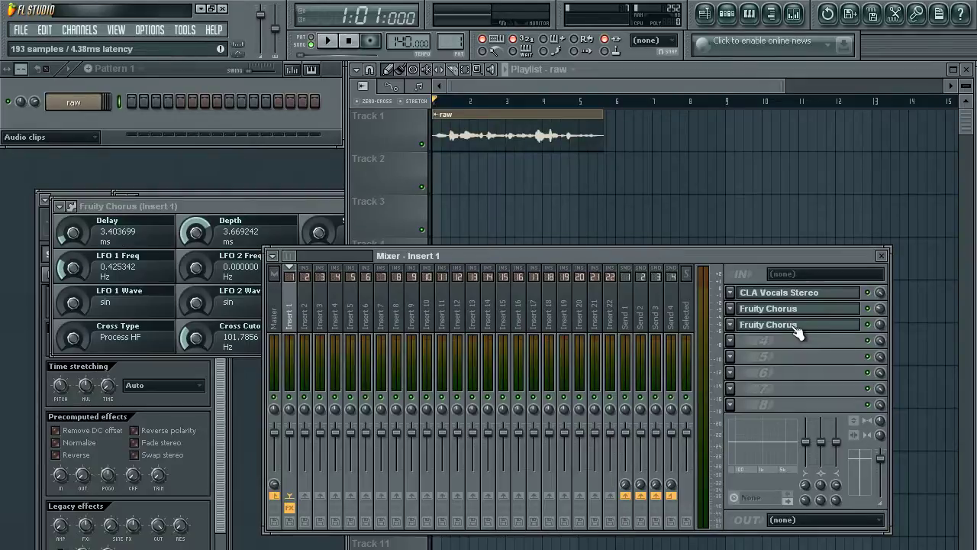
Step: Load the Talk to Me factory preset in CLA Vocals Stereo and switch its bass mode to Lower
left_click(790, 295)
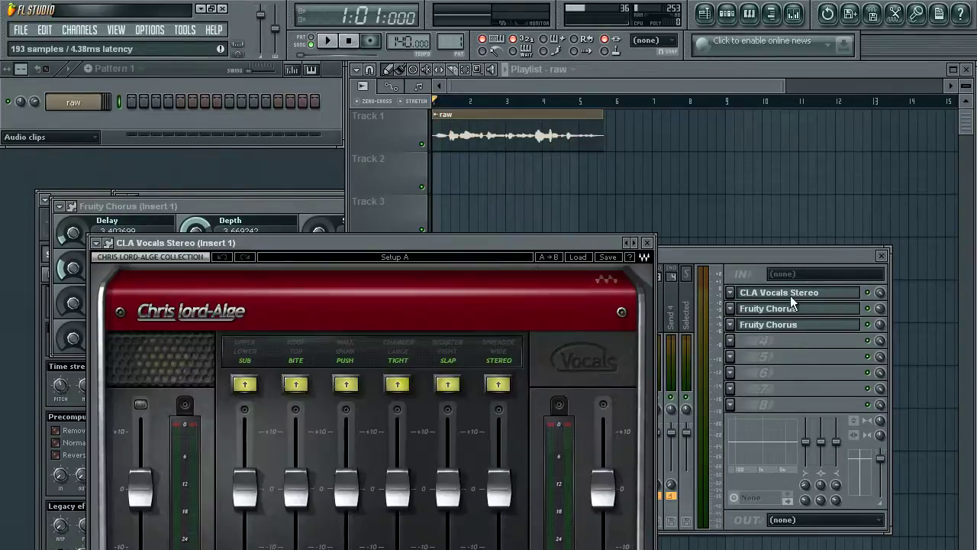
left_click(577, 256)
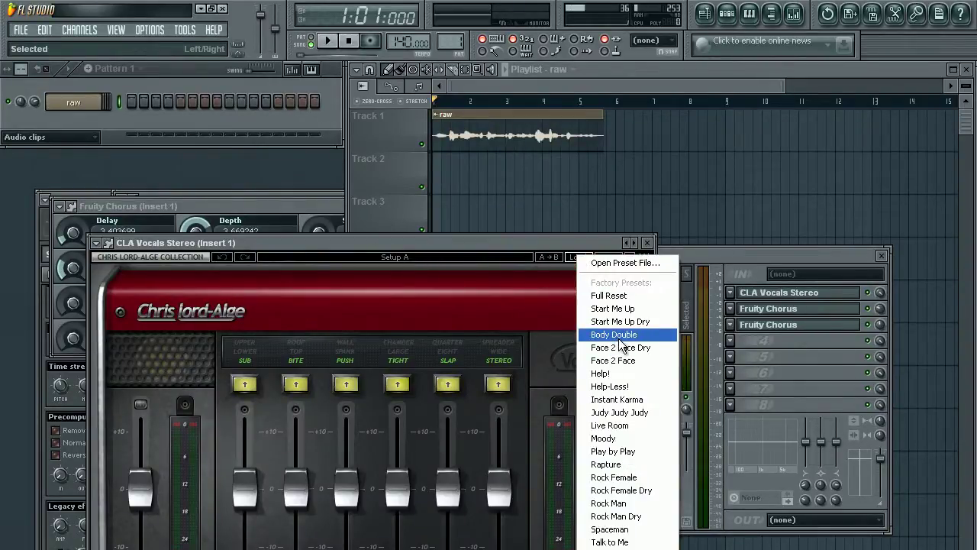
left_click(611, 541)
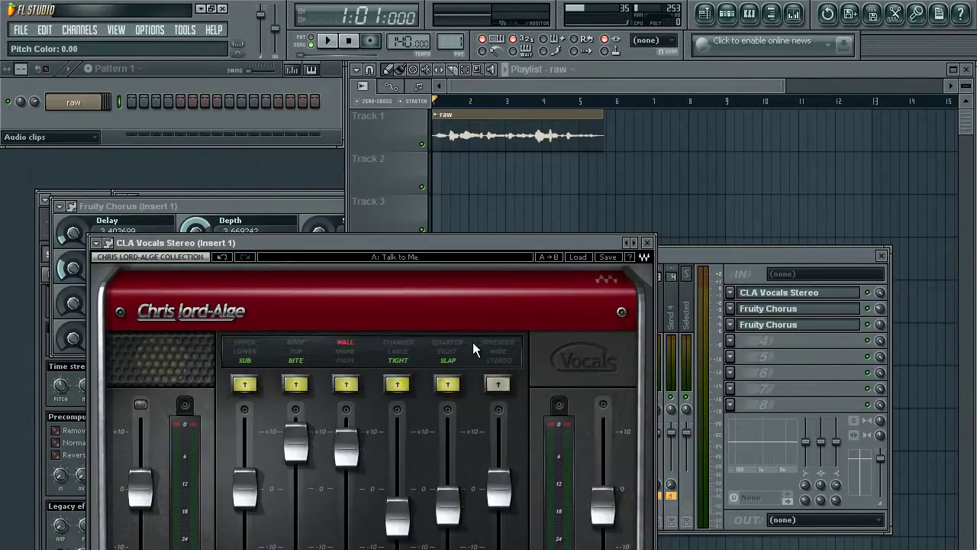
left_click(245, 355)
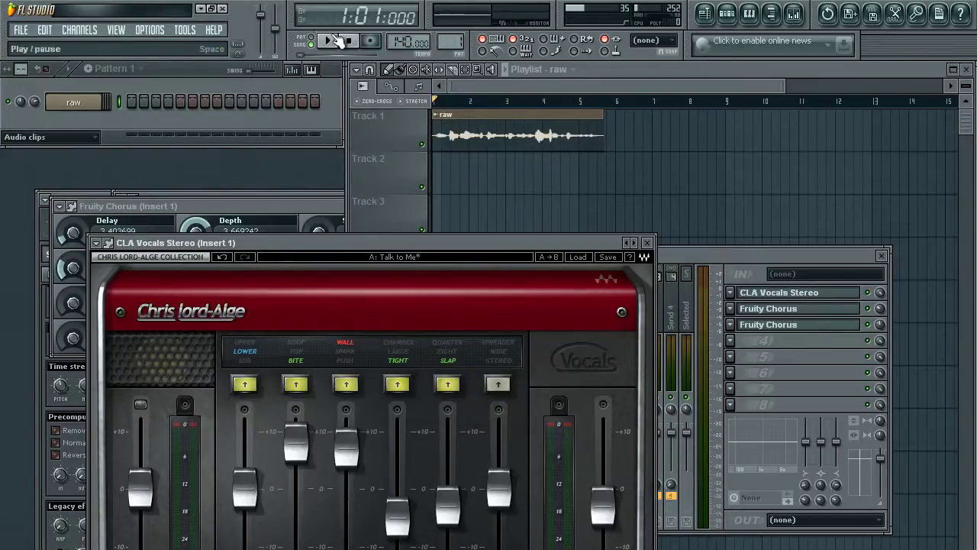
Step: Add ArtsAcoustic Reverb in effect slot 4 of Insert 1 and lower its wet level to about -30.4 dB
left_click(733, 341)
left_click(795, 111)
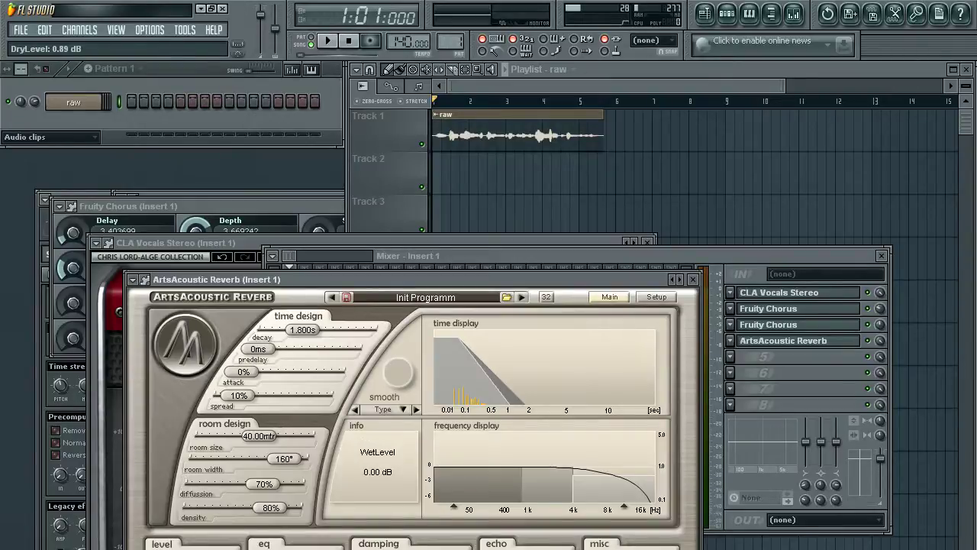
scroll(377, 471, "down", 10)
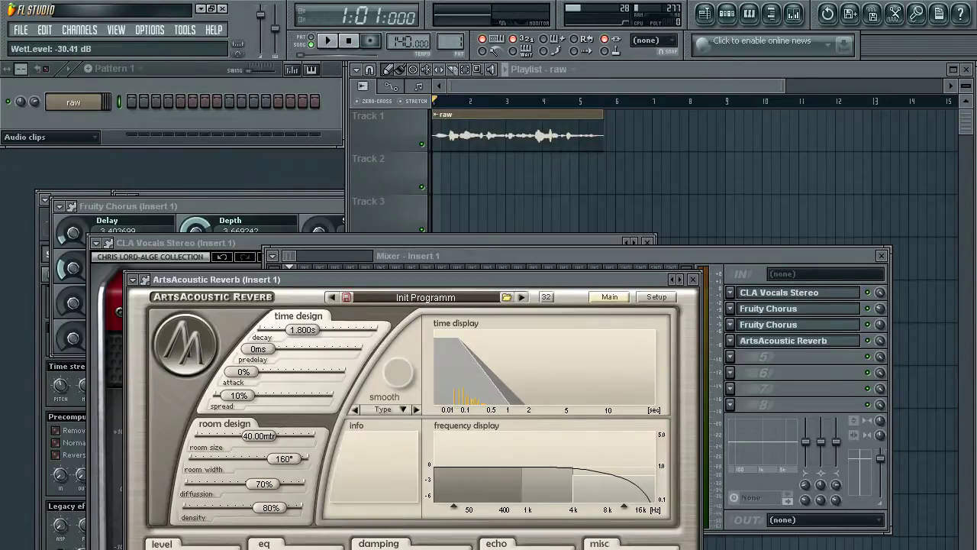
left_click(693, 279)
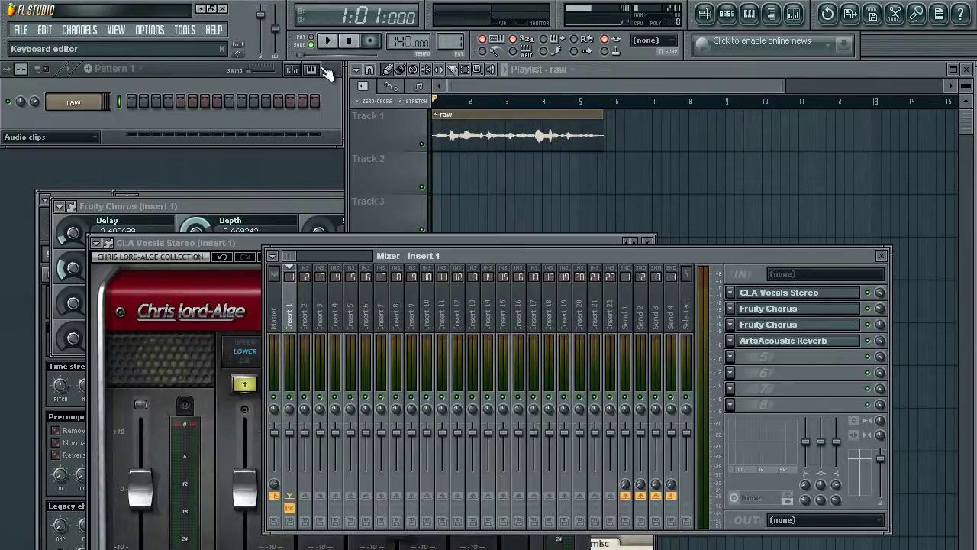
Step: Audition the clip and shape Insert 1's built-in EQ with a slight low-shelf boost and a slight mid-band cut
left_click(329, 41)
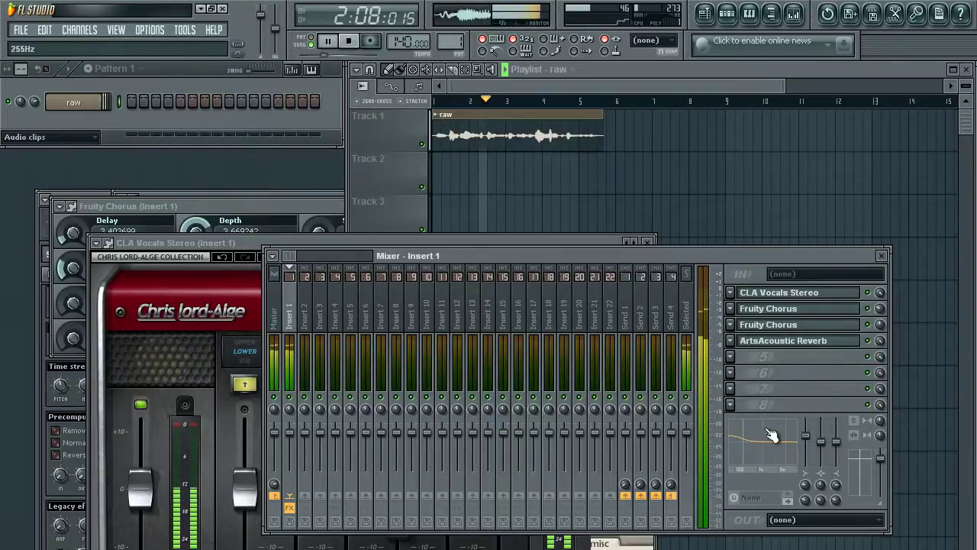
left_click(351, 44)
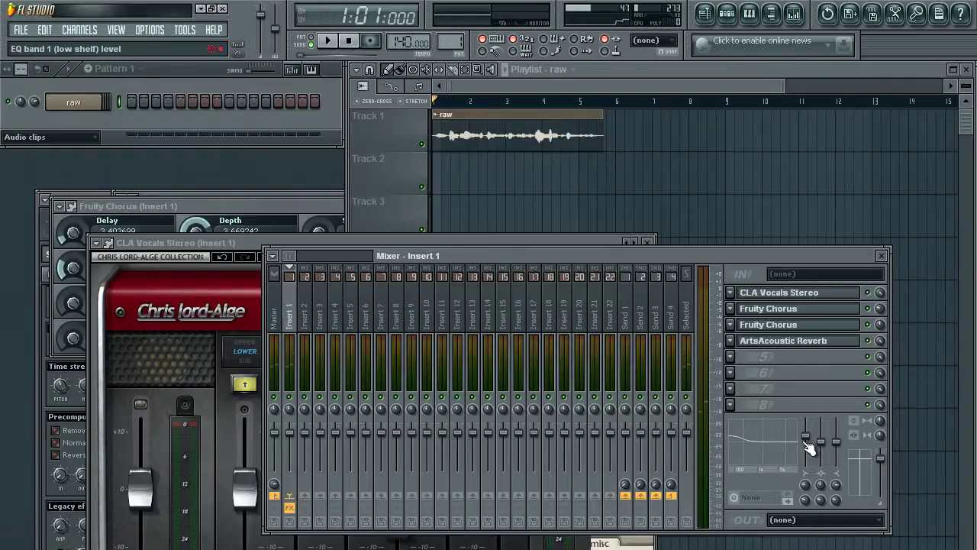
left_click_drag(809, 447, 812, 465)
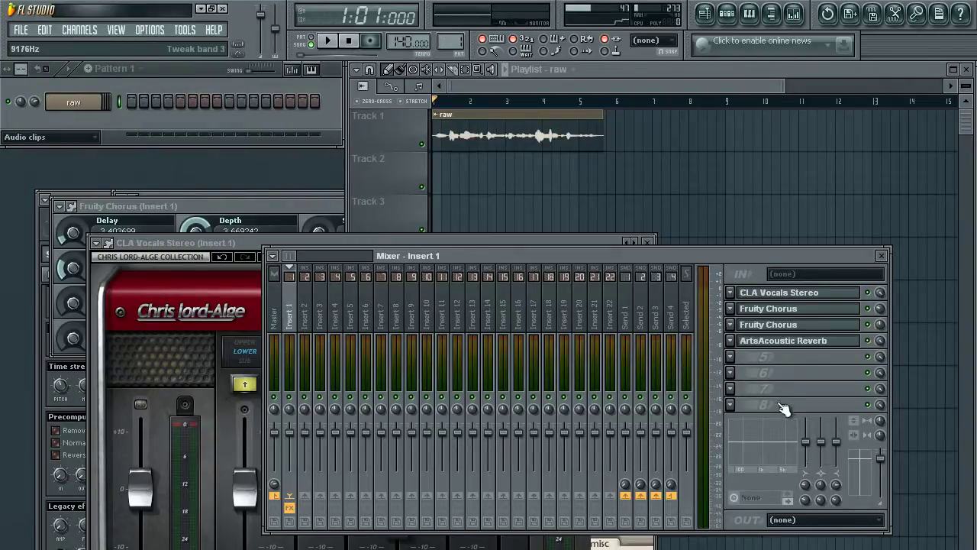
left_click_drag(810, 458, 808, 434)
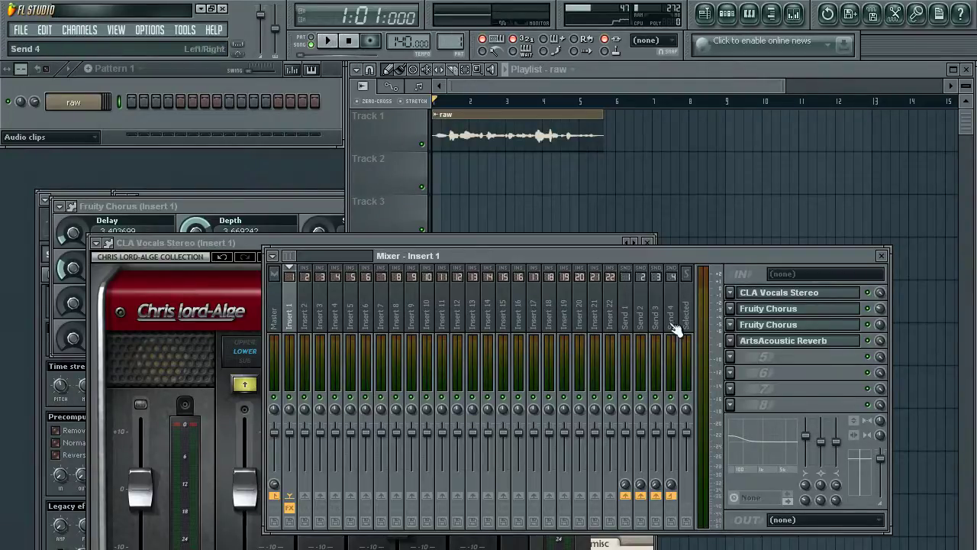
left_click_drag(767, 441, 807, 458)
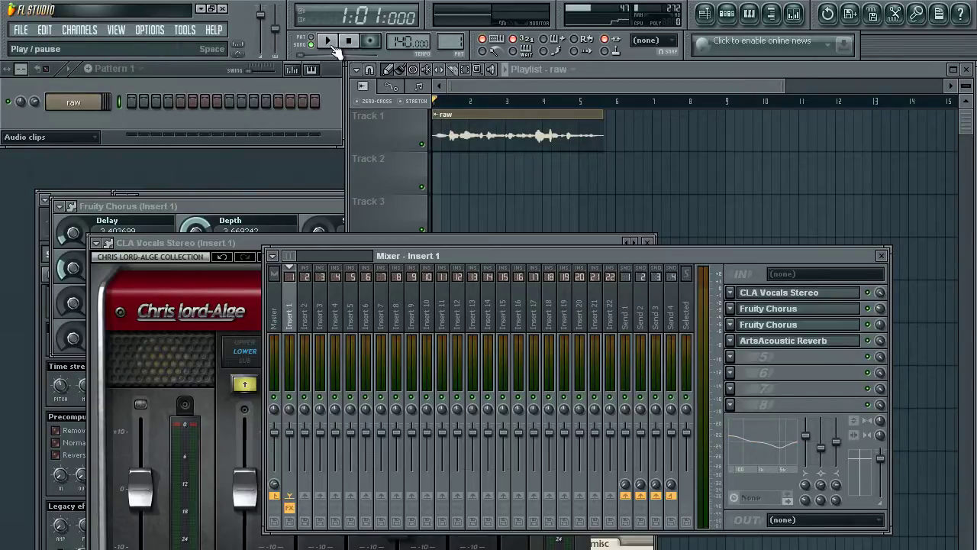
Step: Play the raw clip through the full effect chain with the adjusted EQ, and stop playback near its end
left_click(333, 44)
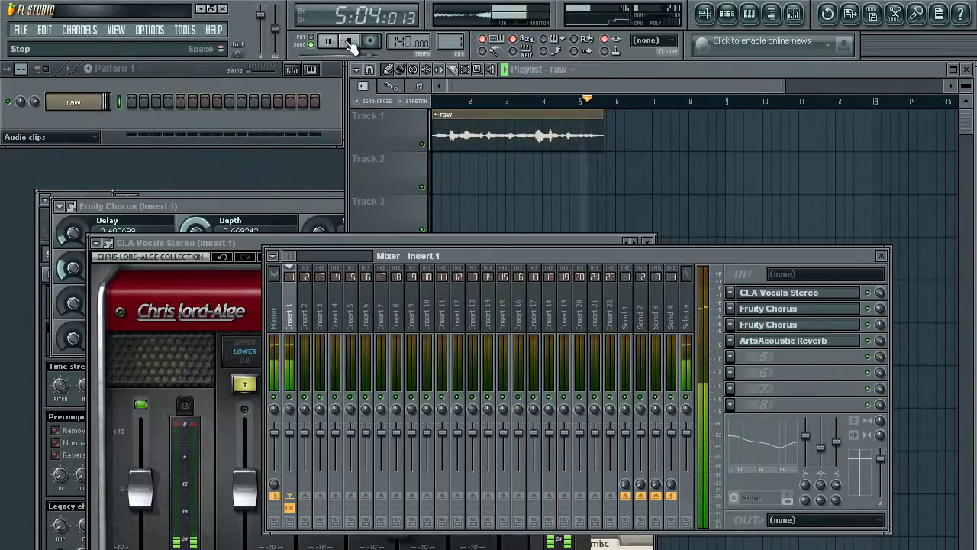
left_click(348, 42)
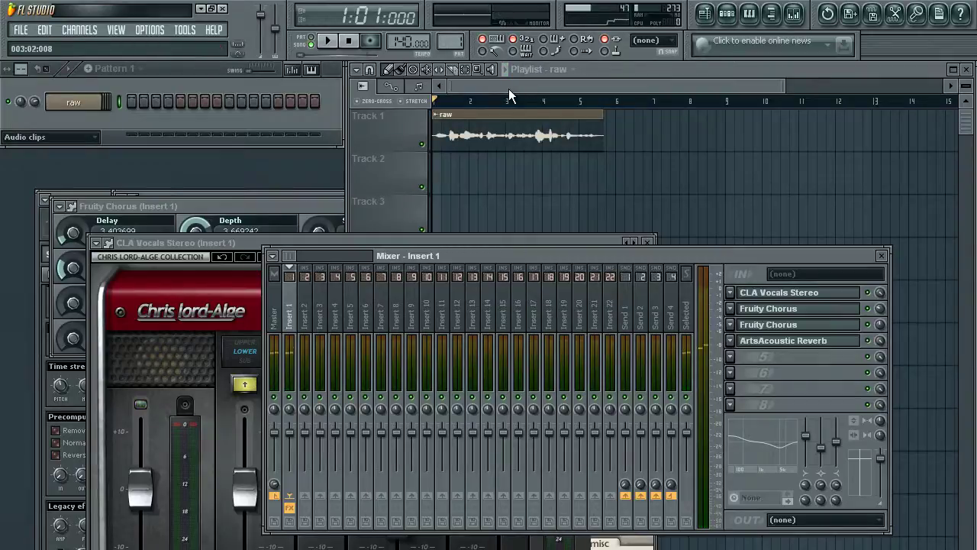